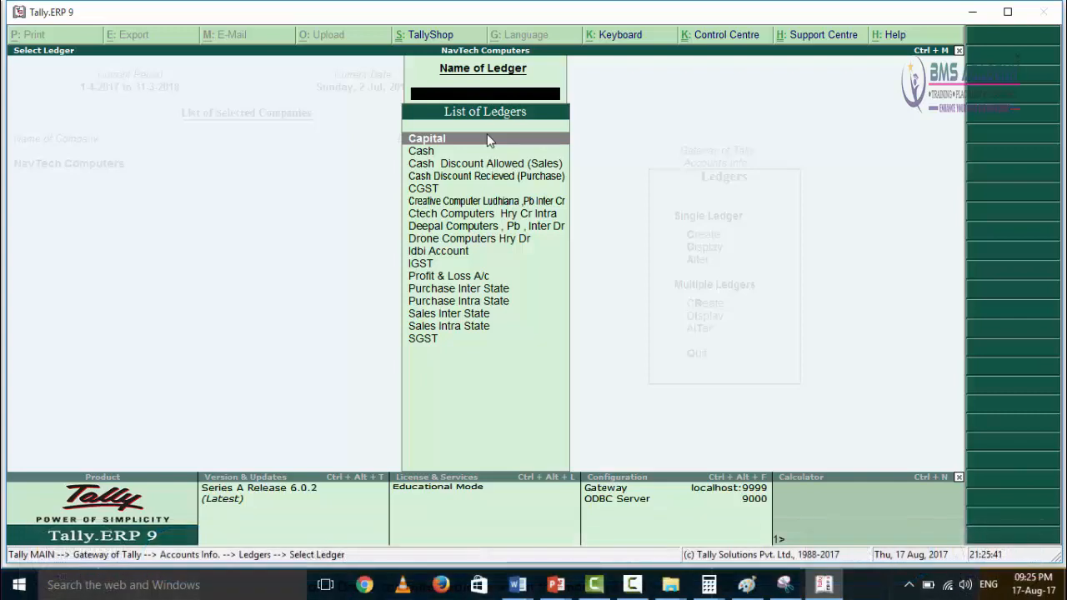
Step: Open the Capital ledger for alteration, review its group, mailing and tax registration fields, and return to the ledger list
click(490, 139)
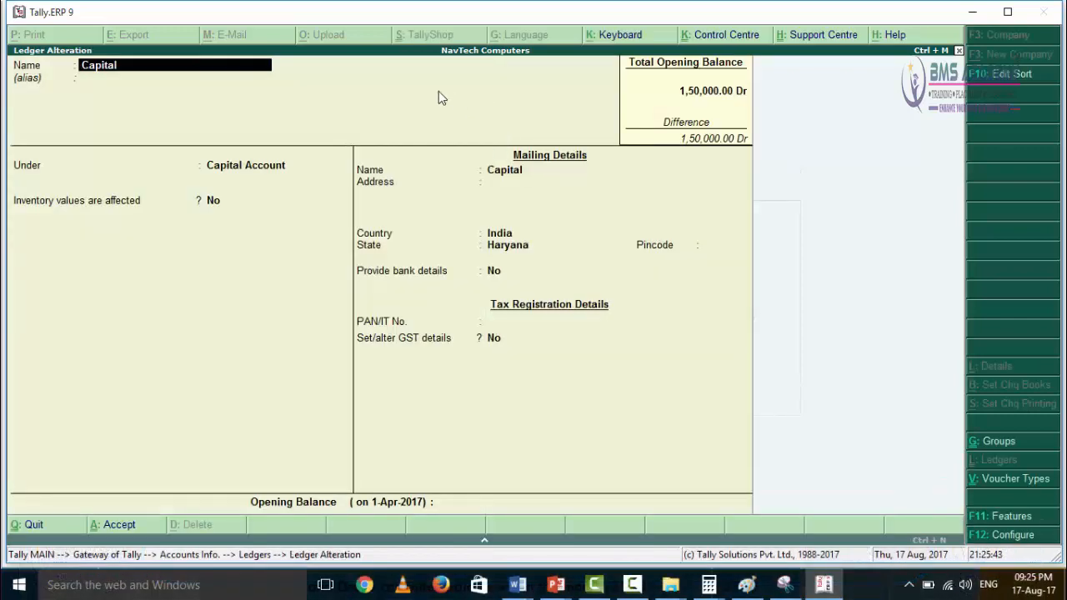
key(Return)
key(Return)
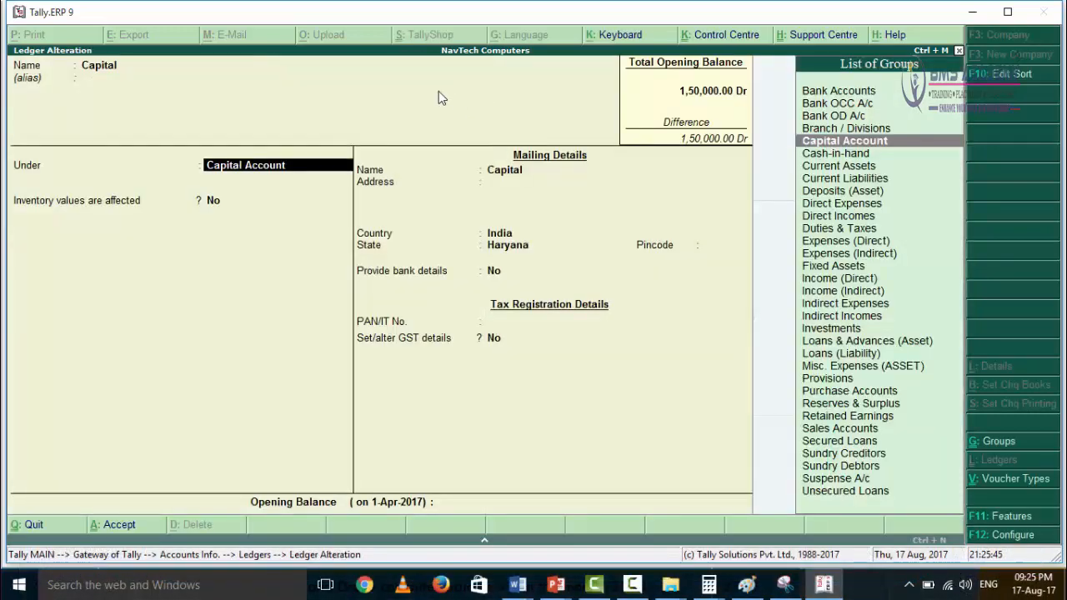
key(Return)
key(Return)
key(Return)
key(Return)
key(Return)
key(Return)
key(Return)
key(Return)
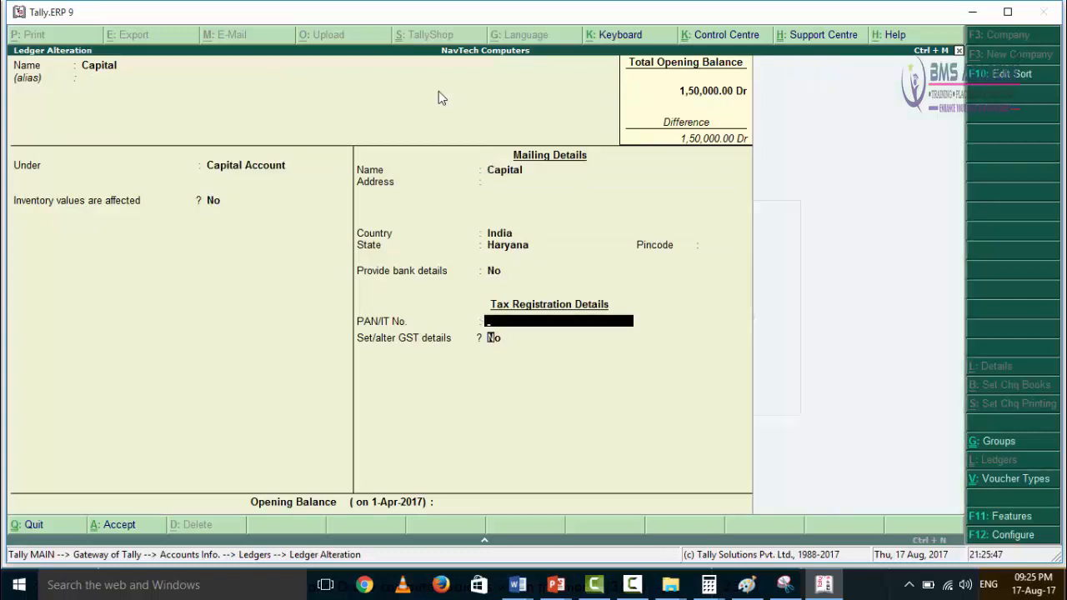
key(Return)
key(Return)
key(Return)
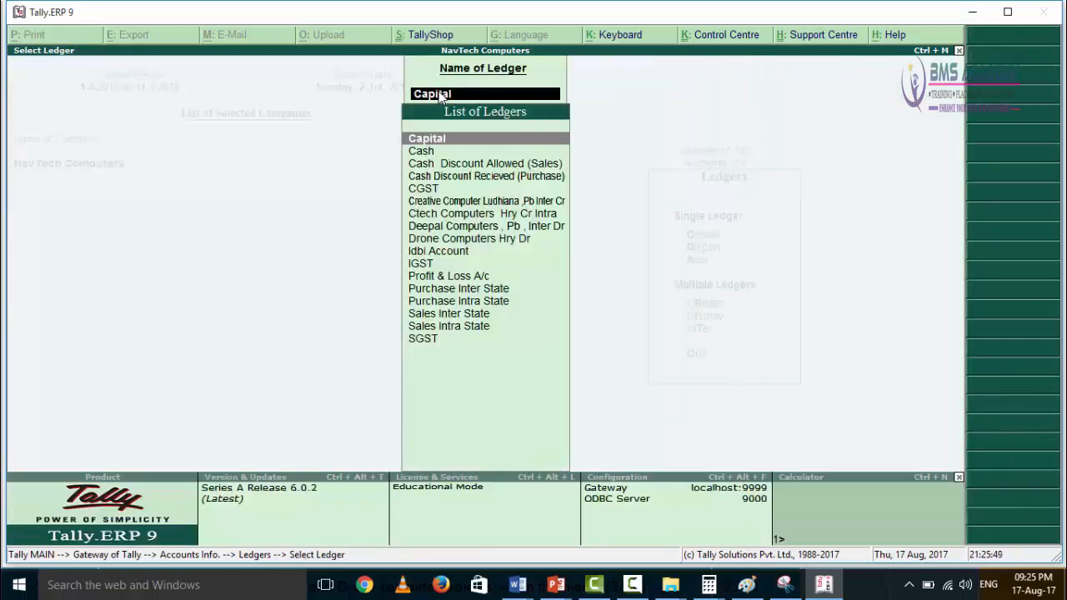
Step: Open the CGST ledger, examine its group, duty type, tax type and calculation percentage, and quit without altering it
key(Down)
key(Down)
key(Down)
key(Down)
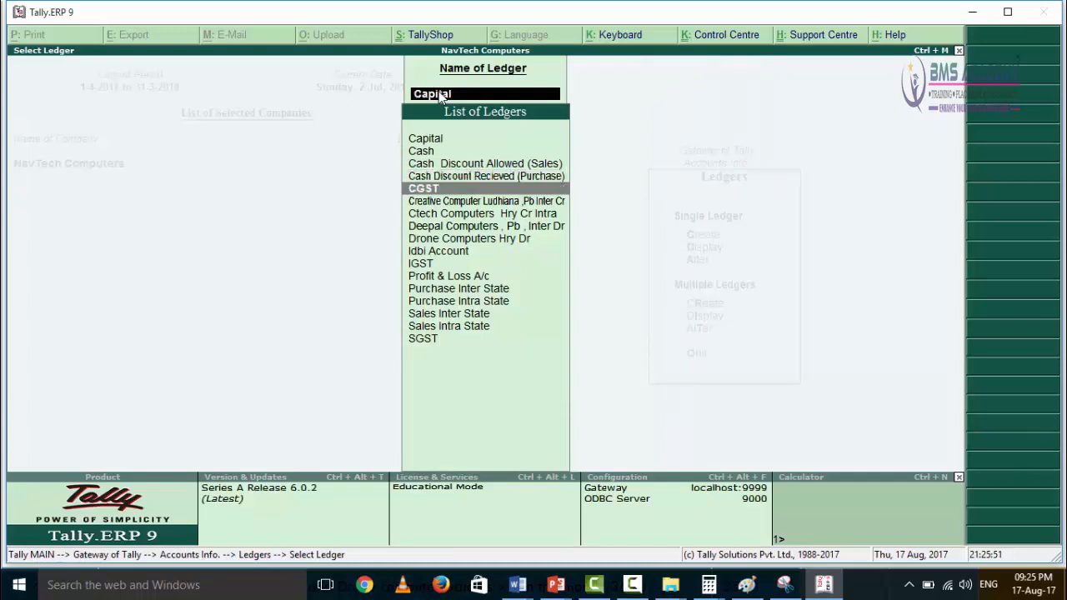
key(Return)
key(Return)
key(Return)
key(Return)
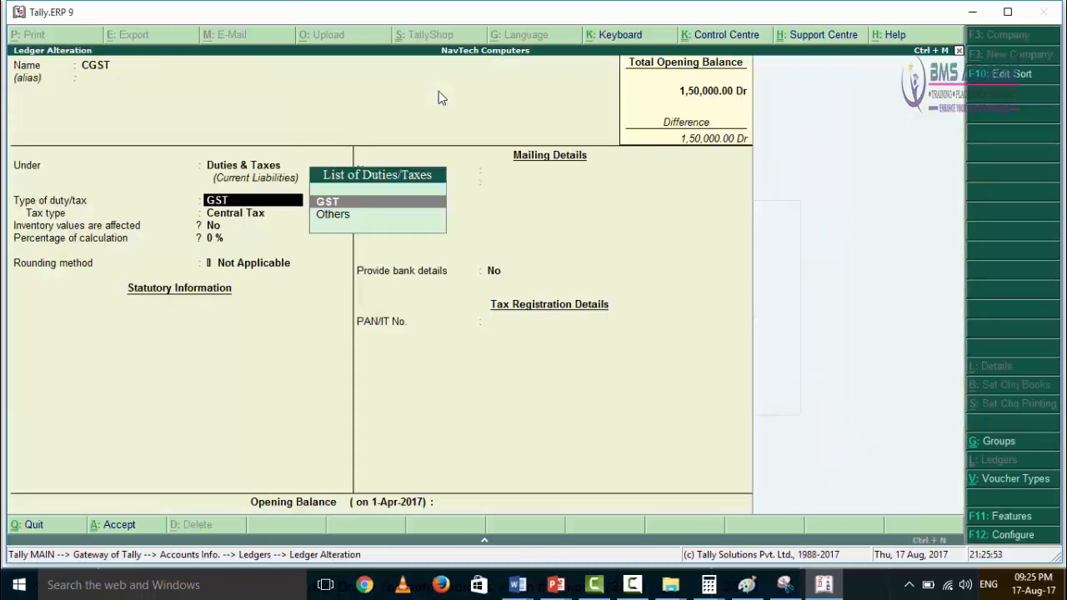
key(Return)
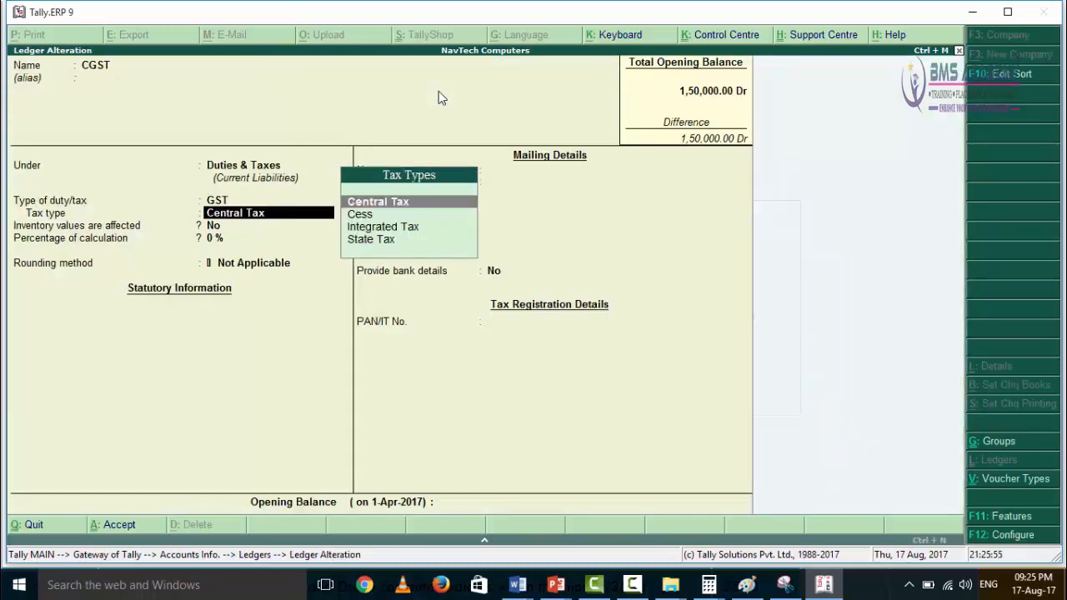
key(Return)
key(Return)
key(Return)
key(Return)
key(Return)
key(Return)
key(Return)
key(Return)
key(Return)
key(Return)
key(Return)
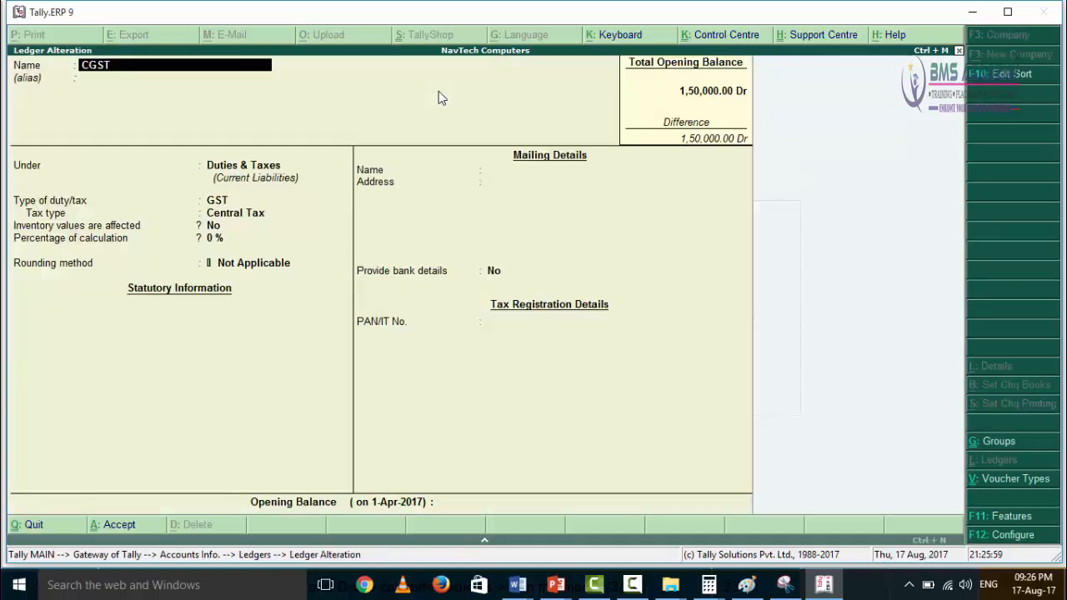
key(Escape)
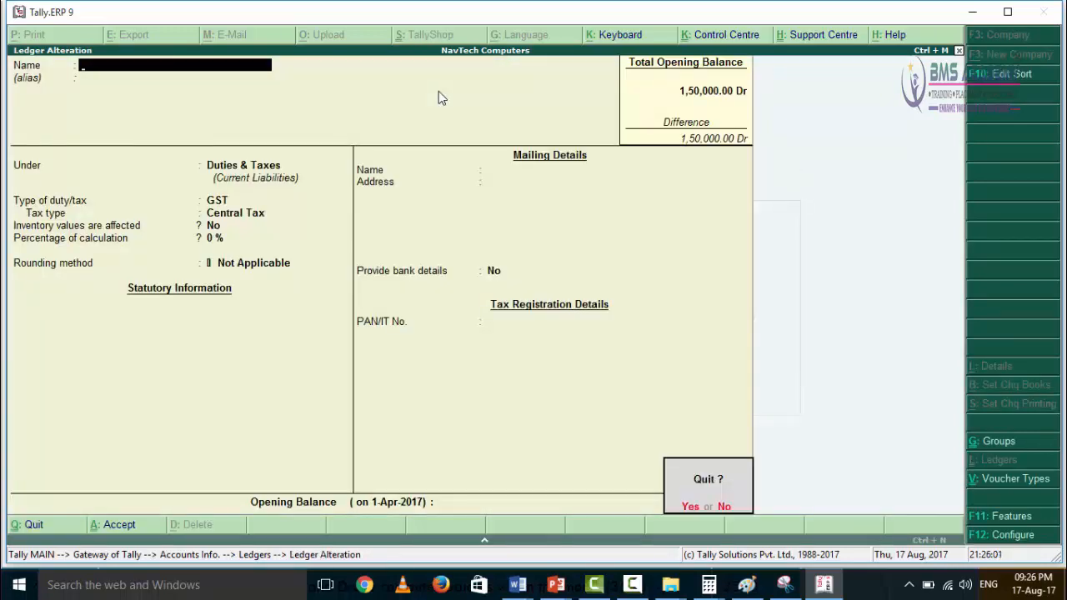
key(y)
Step: Open the IGST ledger, examine its group, tax type and percentage of calculation, and return to the ledger list
key(Down)
key(Down)
key(Down)
key(Down)
key(Down)
key(Down)
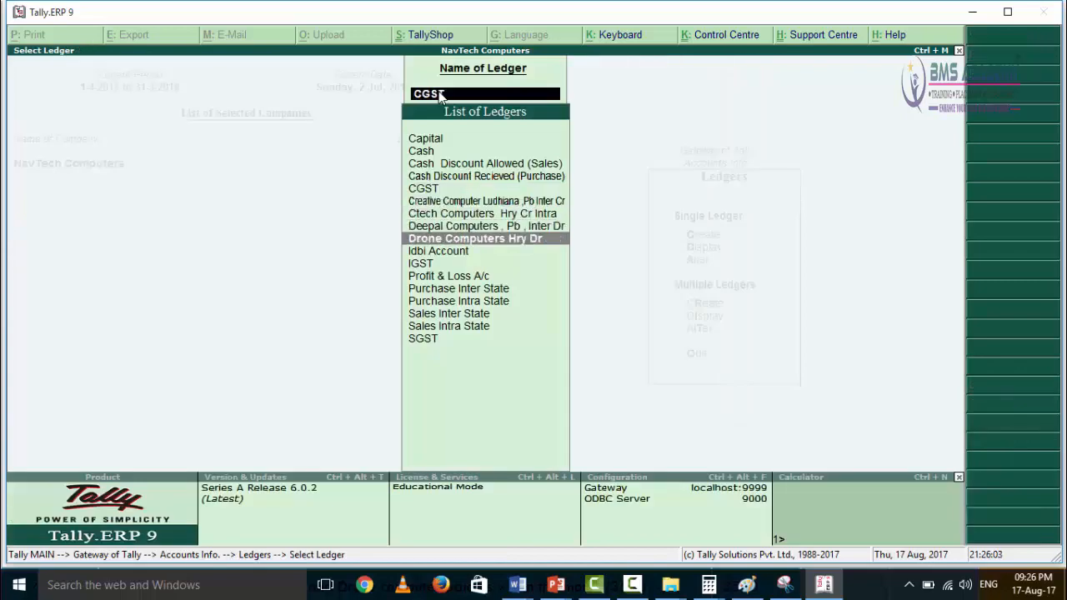
key(Return)
key(Return)
key(Return)
key(Return)
key(Return)
key(Return)
key(Return)
key(Return)
key(Return)
key(Return)
key(Return)
key(Return)
key(Return)
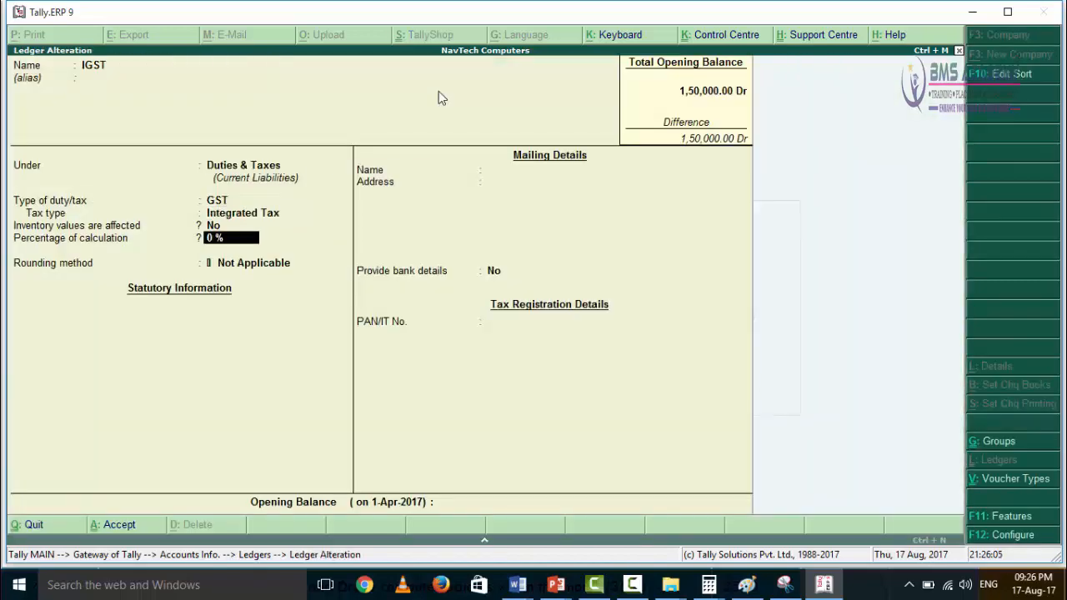
Step: Open the SGST ledger, examine its group, duty type, tax type and rounding method, and quit the alteration
key(Return)
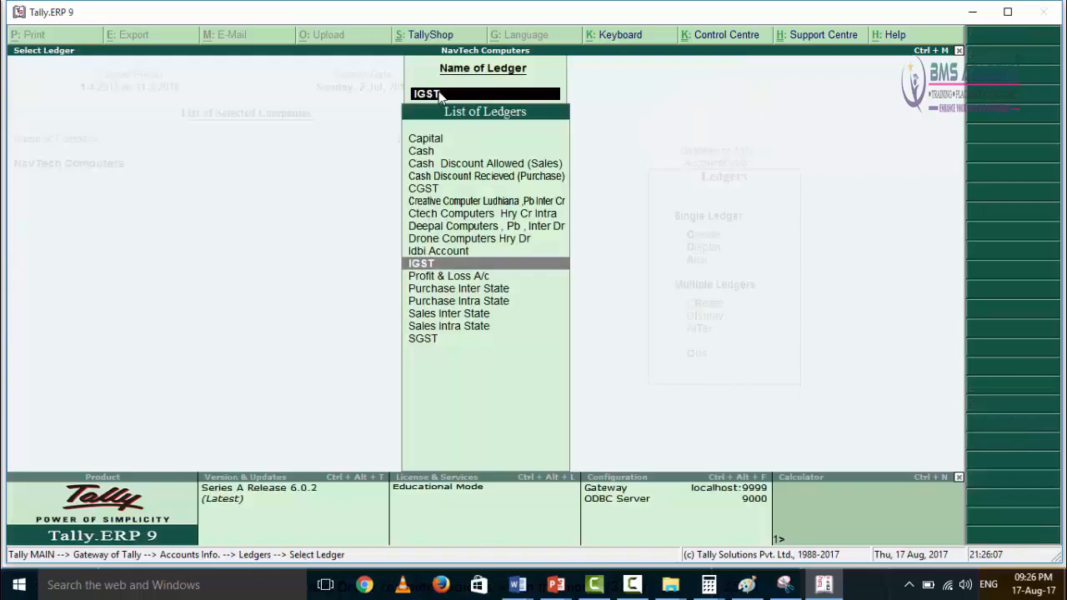
key(Down)
key(Down)
key(Down)
key(Down)
key(Down)
key(Down)
key(Return)
key(Return)
key(Return)
key(Return)
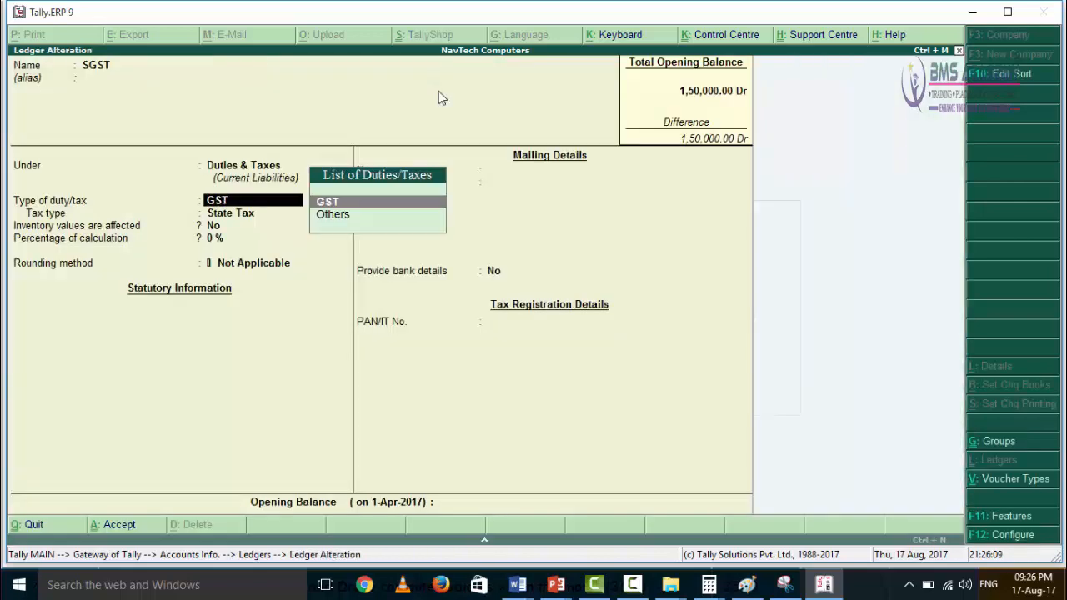
key(Return)
key(Return)
key(Return)
key(Return)
key(Return)
key(Return)
key(Return)
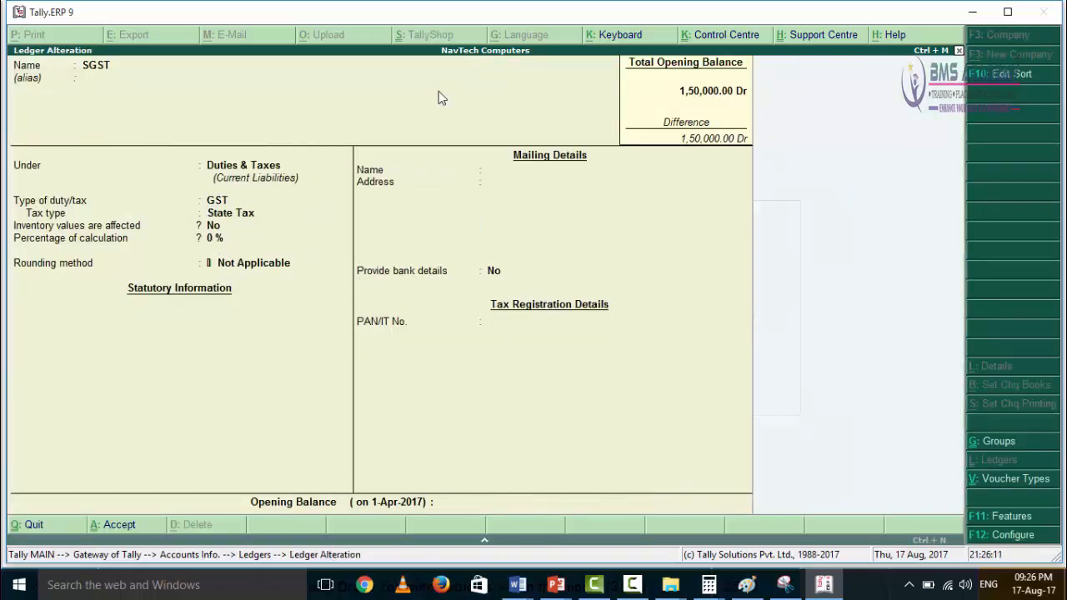
key(Escape)
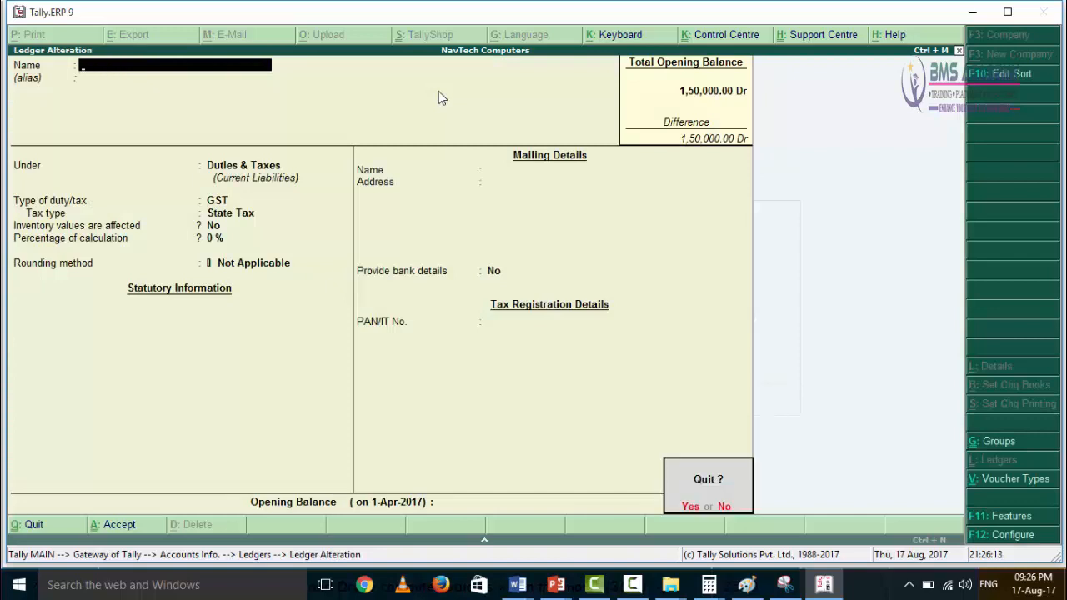
key(Return)
Step: Open the Creative Computer Ludhiana creditor ledger and review its group, bill-by-bill settings, country and state
key(Up)
key(Up)
key(Up)
key(Up)
key(Up)
key(Up)
key(Up)
key(Up)
key(Up)
key(Up)
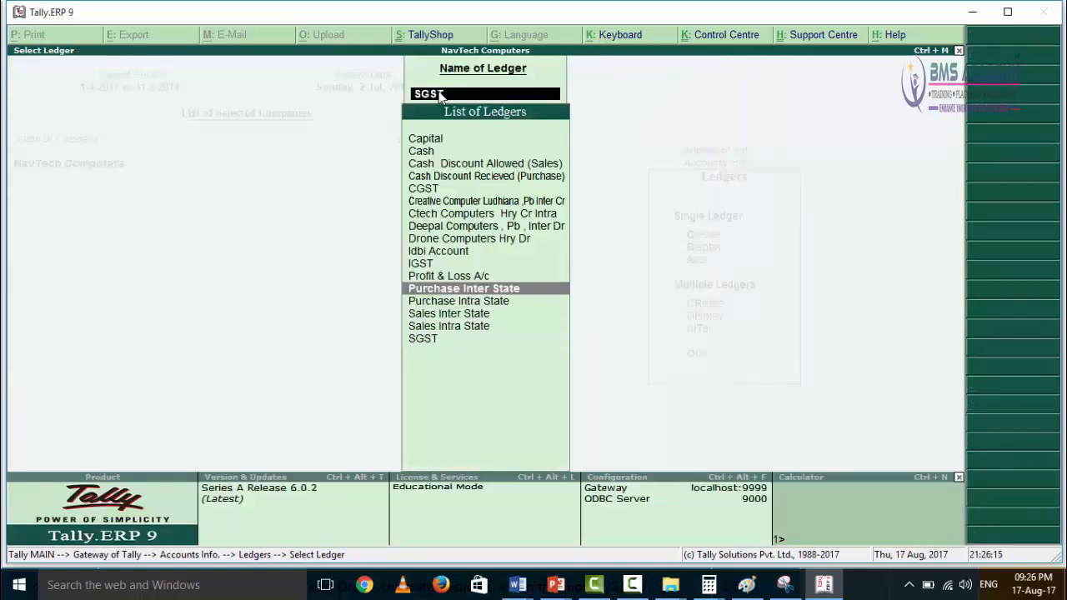
key(Up)
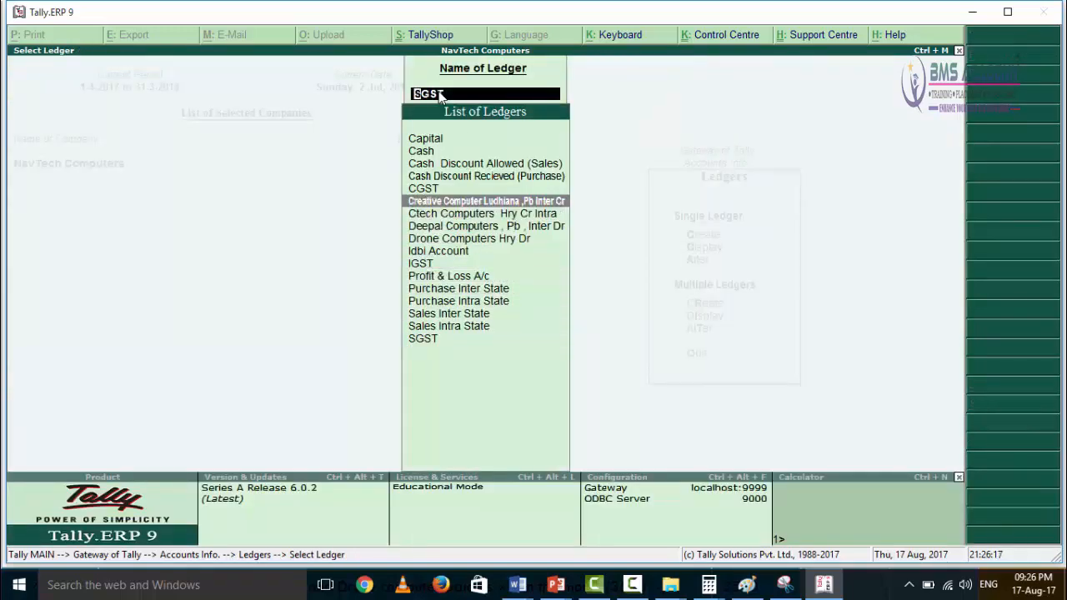
key(Down)
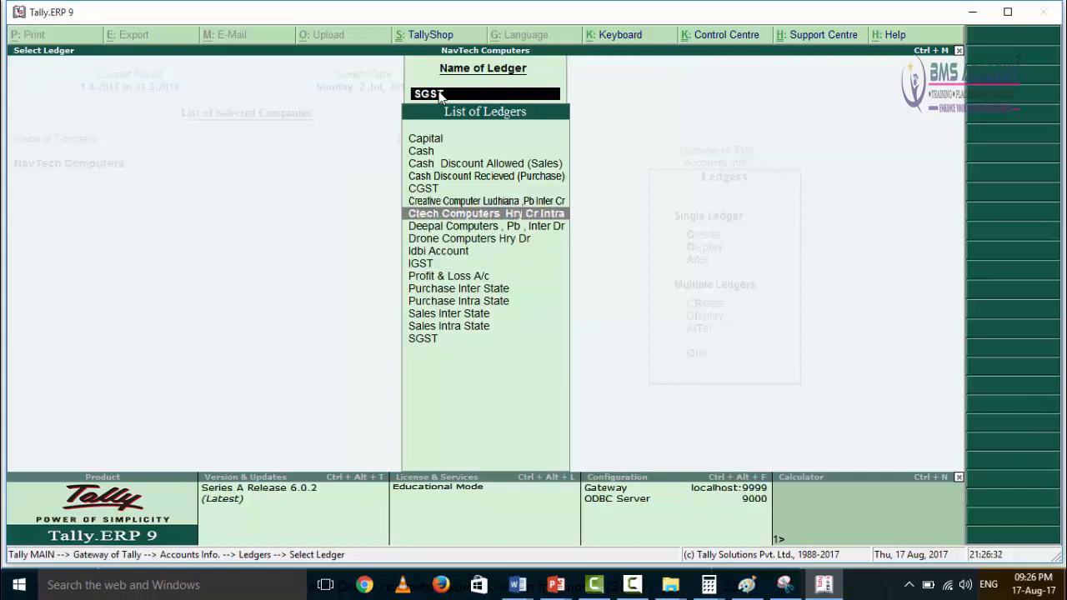
key(Up)
key(Return)
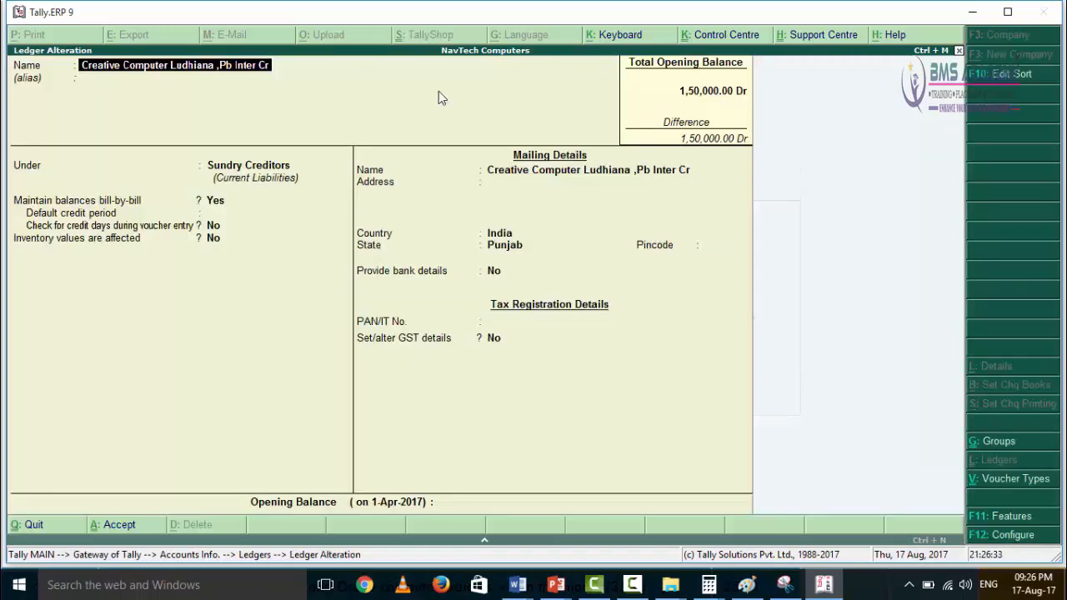
key(Return)
key(Return)
key(Return)
key(Return)
key(Return)
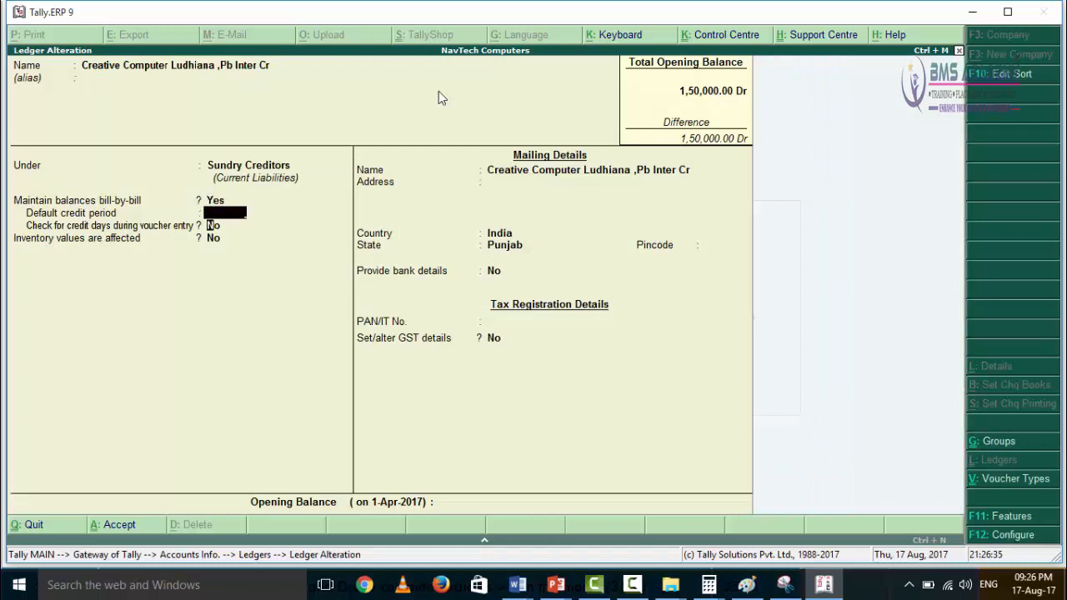
key(Return)
key(Return)
key(Return)
key(Return)
key(Return)
key(Return)
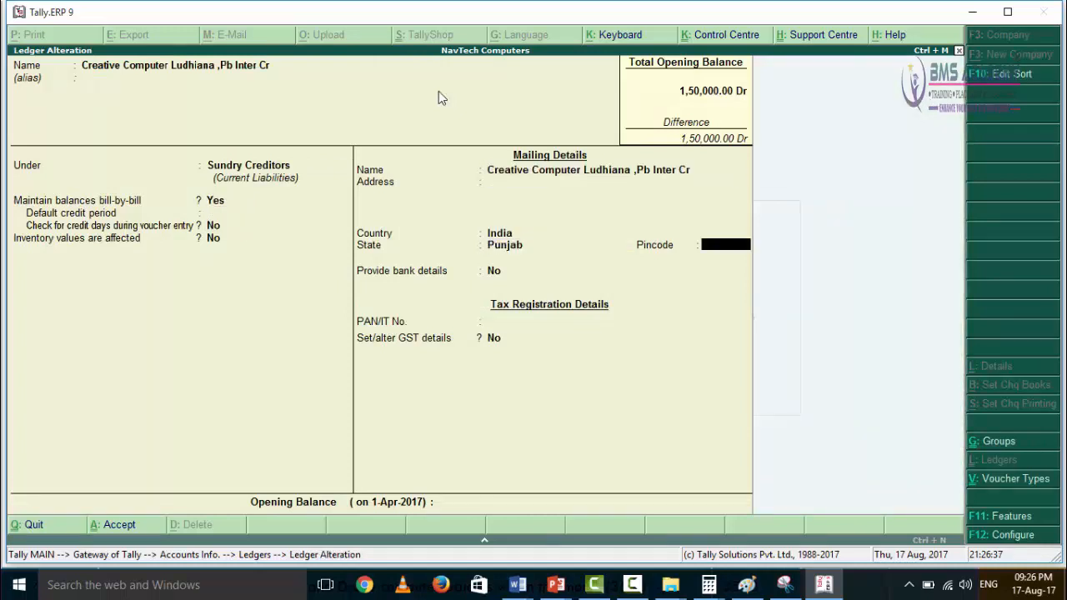
Step: Set Set/alter GST details to Yes for Creative Computer Ludhiana, review its registration type and GSTIN, and accept the ledger
key(Return)
text(y)
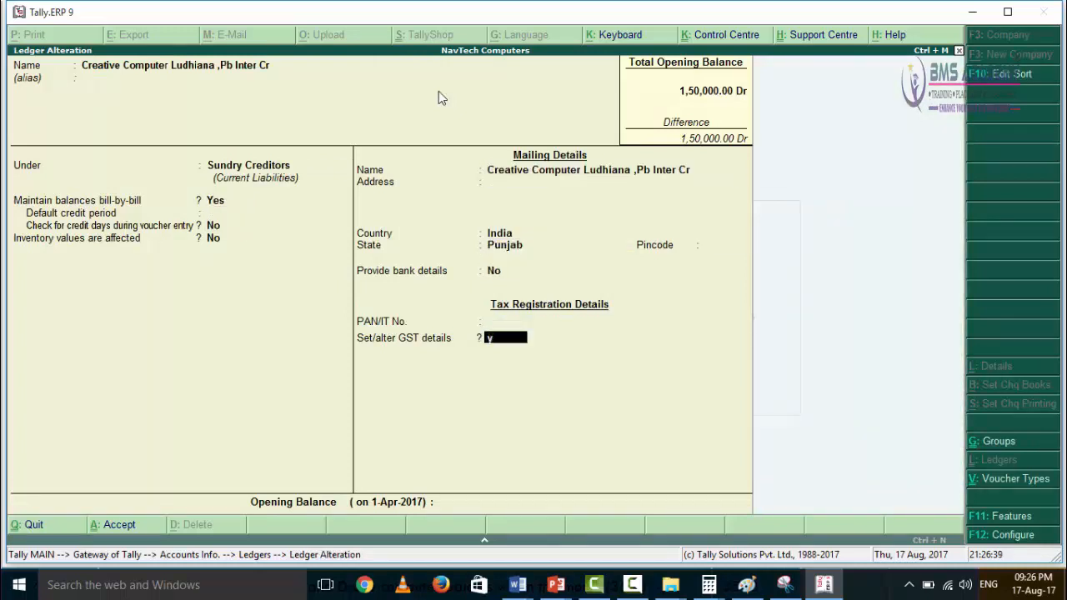
key(Return)
key(Return)
key(Return)
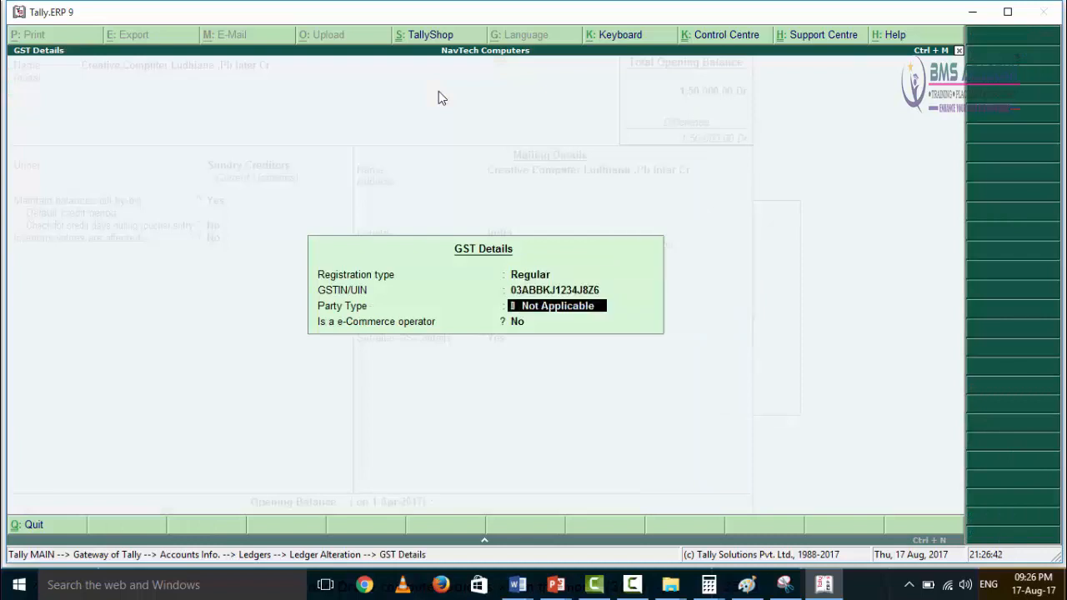
key(Return)
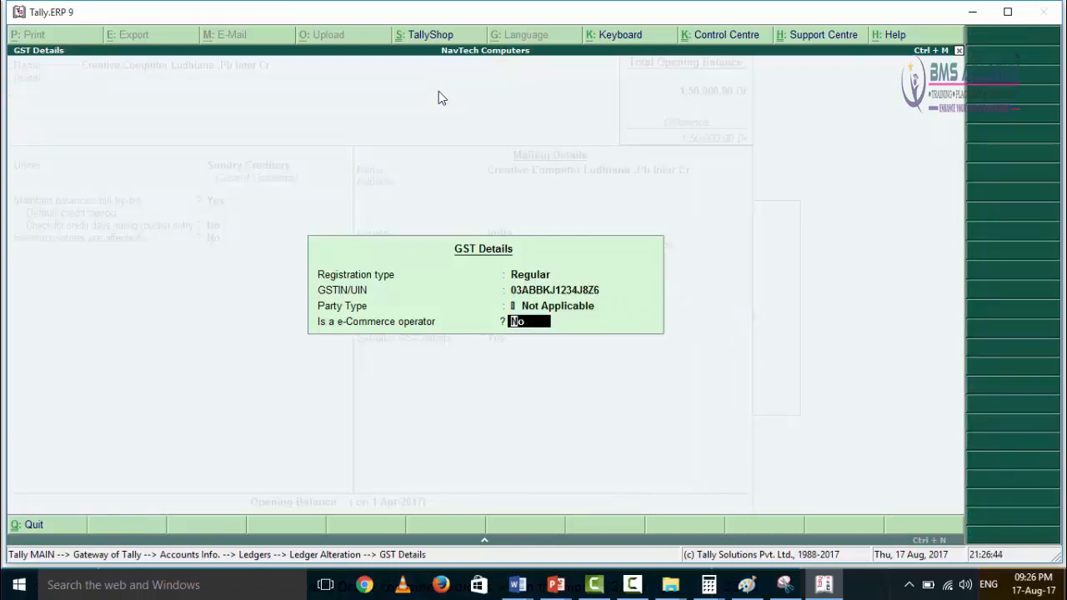
key(Return)
key(Return)
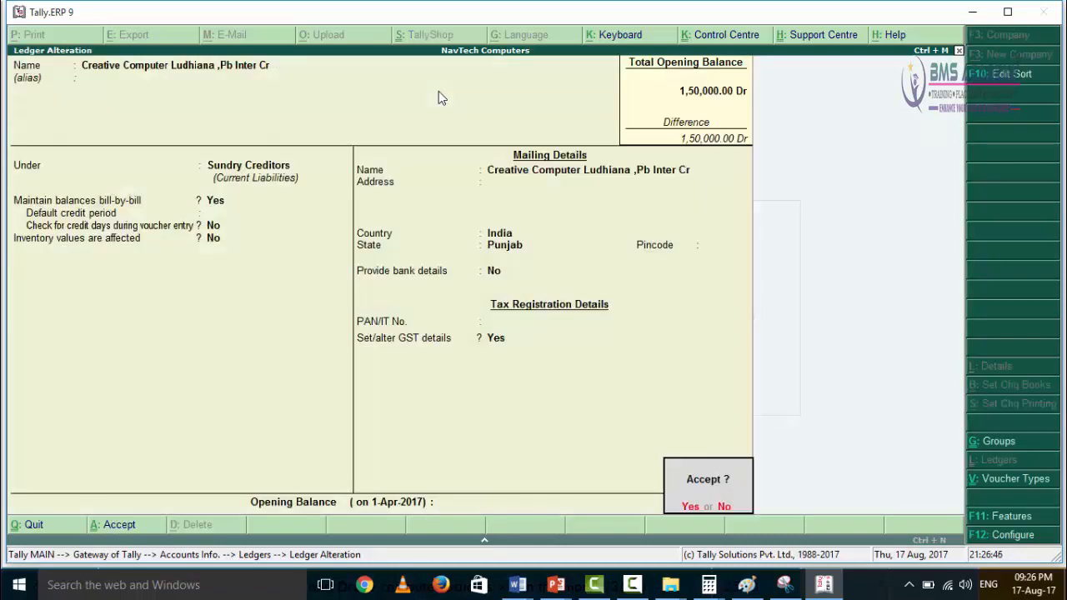
key(Return)
Step: Open the Ctech Computers creditor ledger and review its group, bill-by-bill settings and state
key(Down)
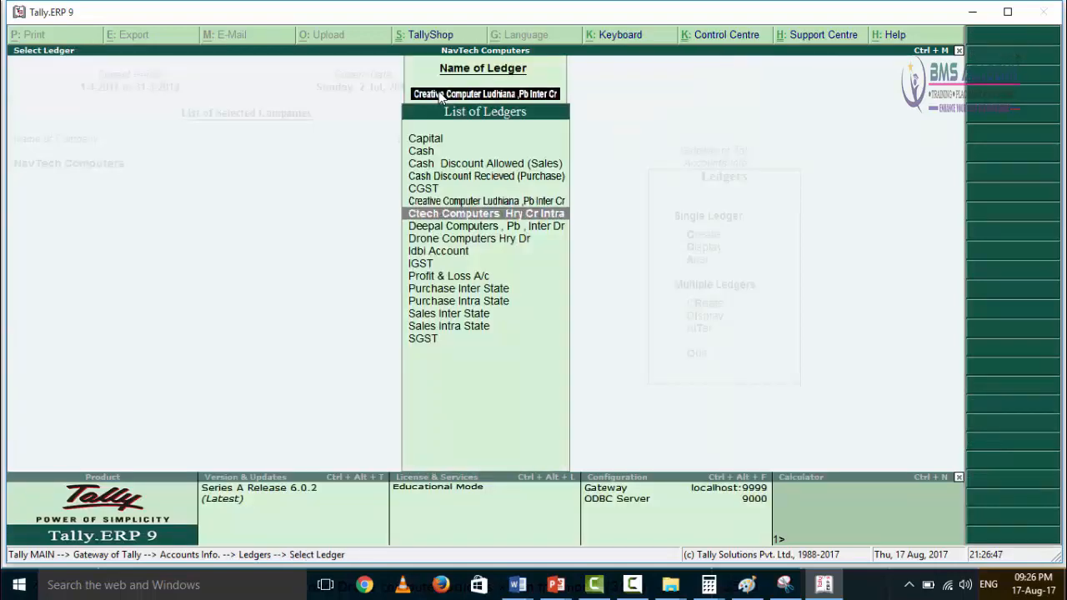
key(Return)
key(Return)
key(Return)
key(Return)
key(Return)
key(Return)
key(Return)
key(Return)
key(Return)
key(Return)
key(Return)
key(Return)
key(Return)
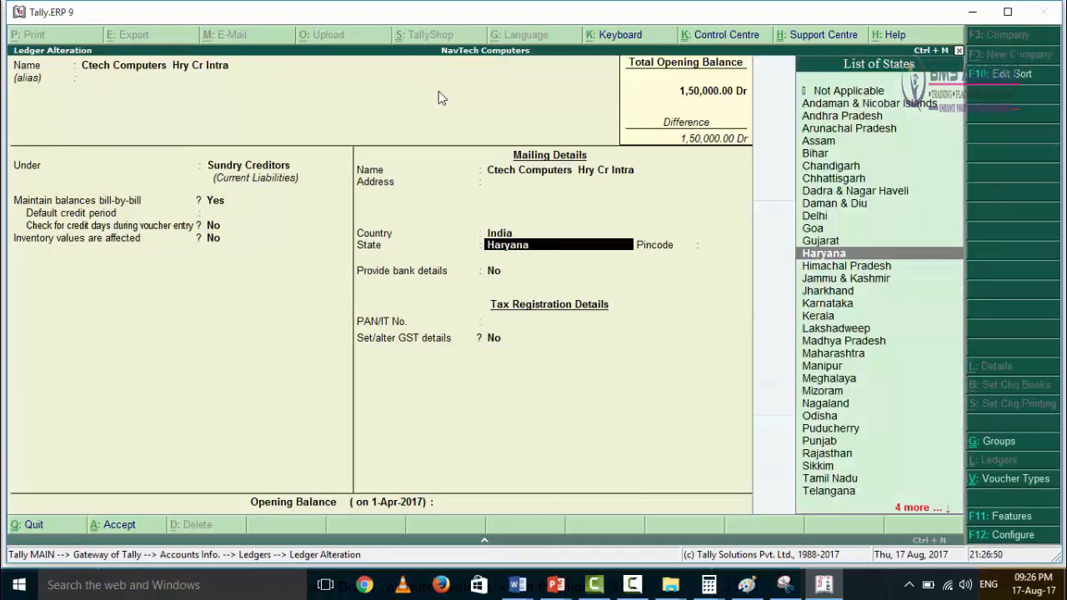
key(Return)
key(Return)
Step: Set Set/alter GST details to Yes for Ctech Computers, review its GST details, and accept the ledger
text(y)
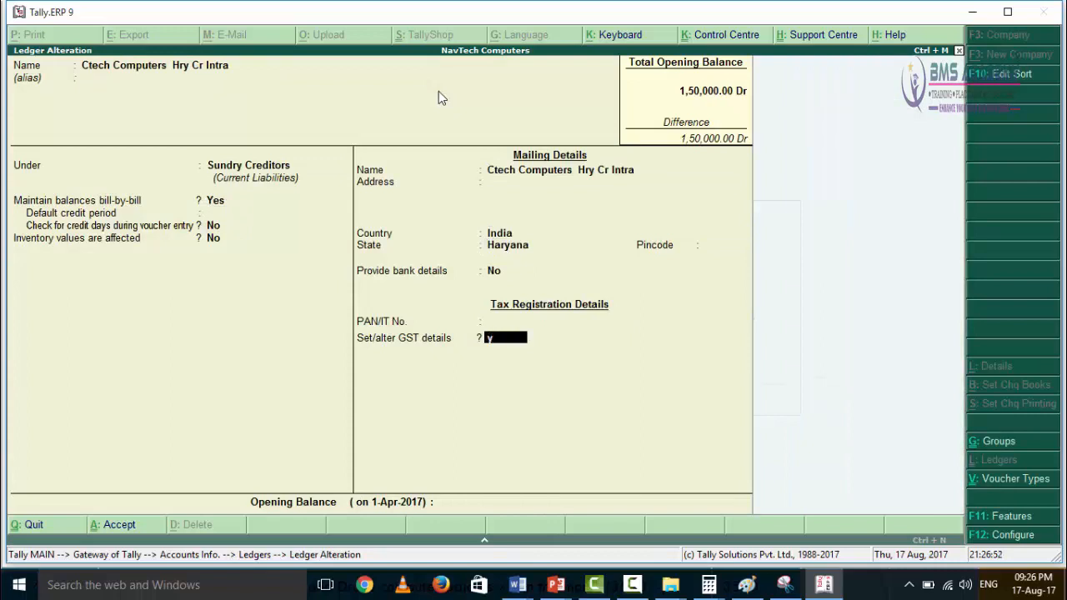
key(Return)
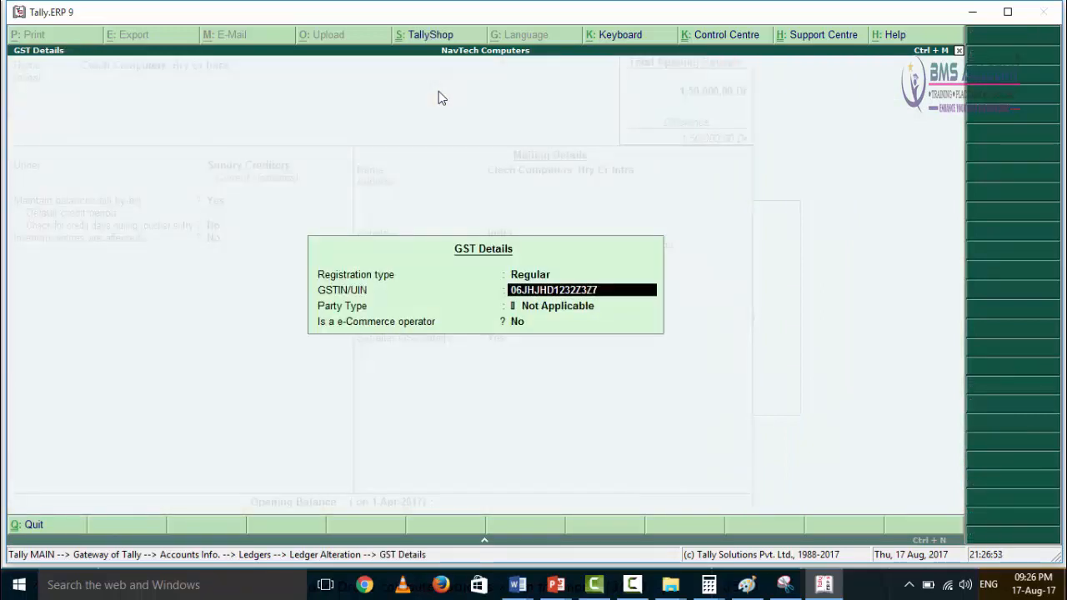
key(Return)
key(Return)
key(Return)
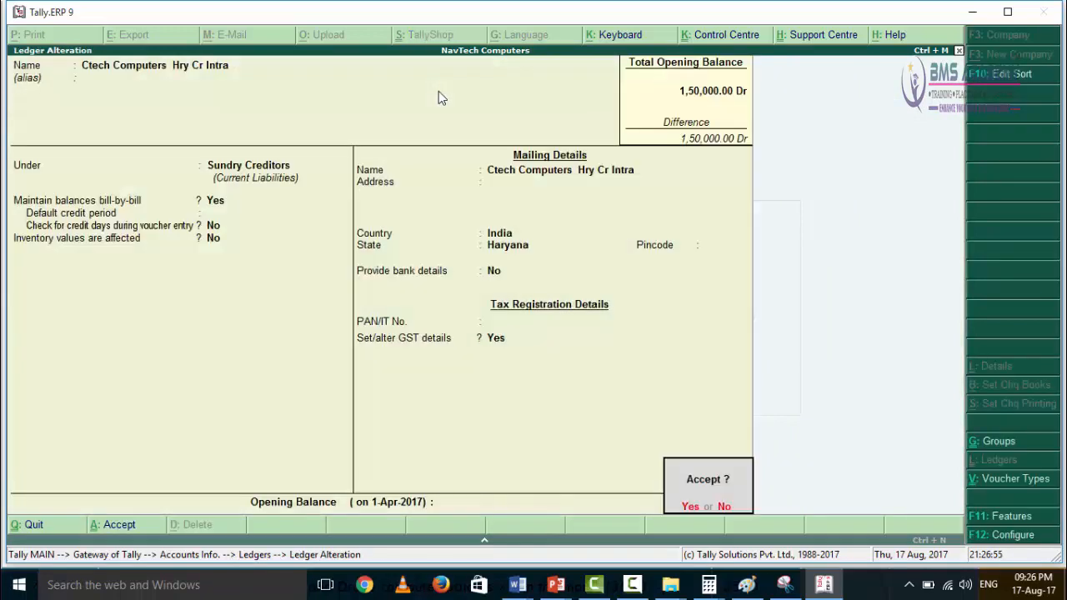
key(Return)
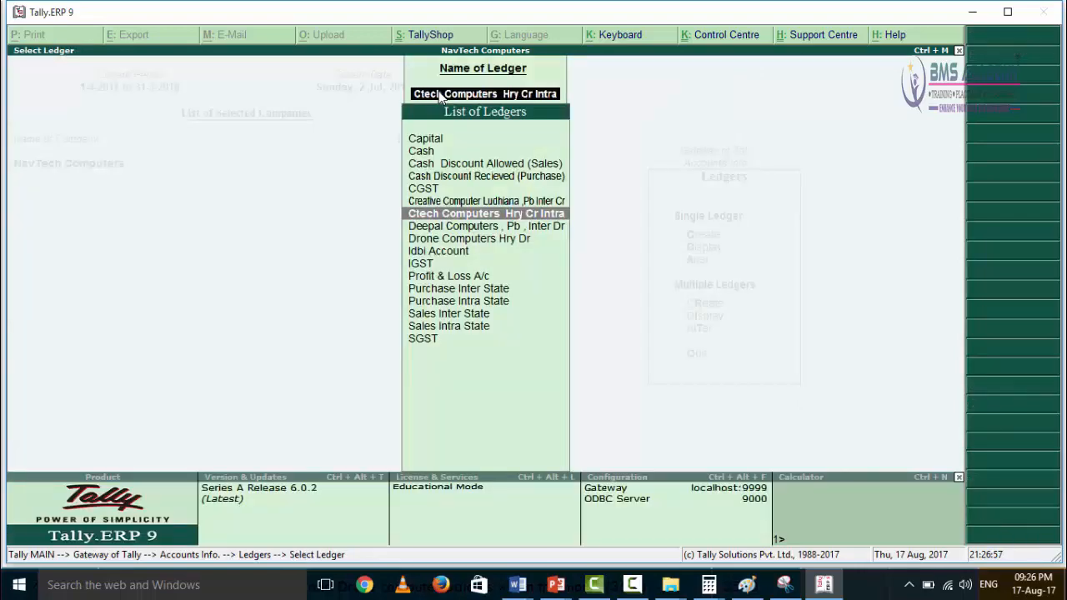
Step: Open the Deepal Computers ledger, check its group and state, and quit without altering it
key(Down)
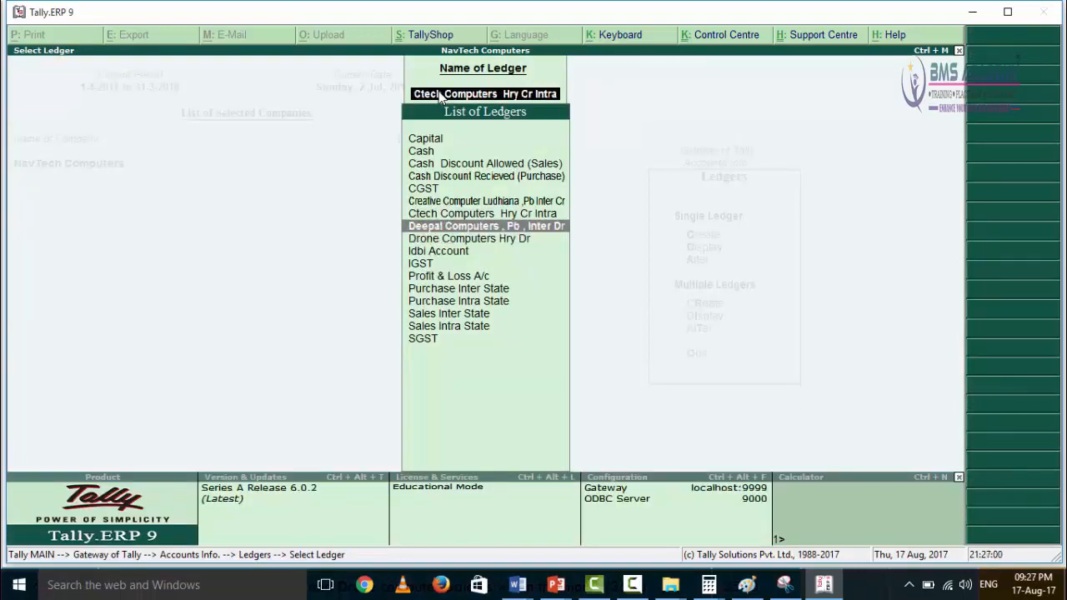
key(Return)
key(Return)
key(Return)
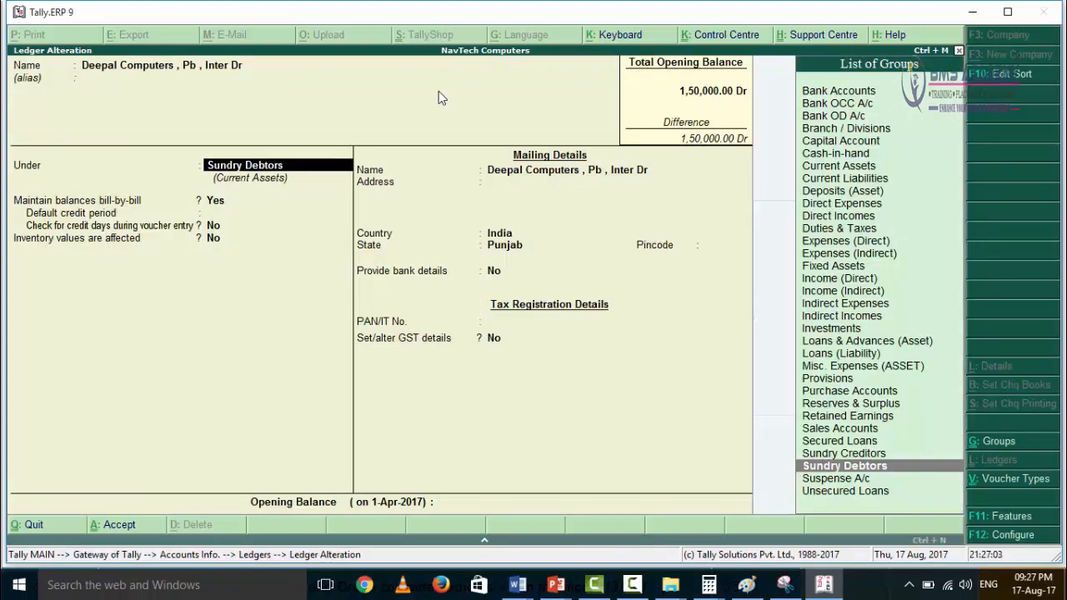
key(Escape)
key(Return)
Step: Go through the list of ledgers, examining the debtor, bank, and inter-state and intra-state purchase and sales ledgers
key(Down)
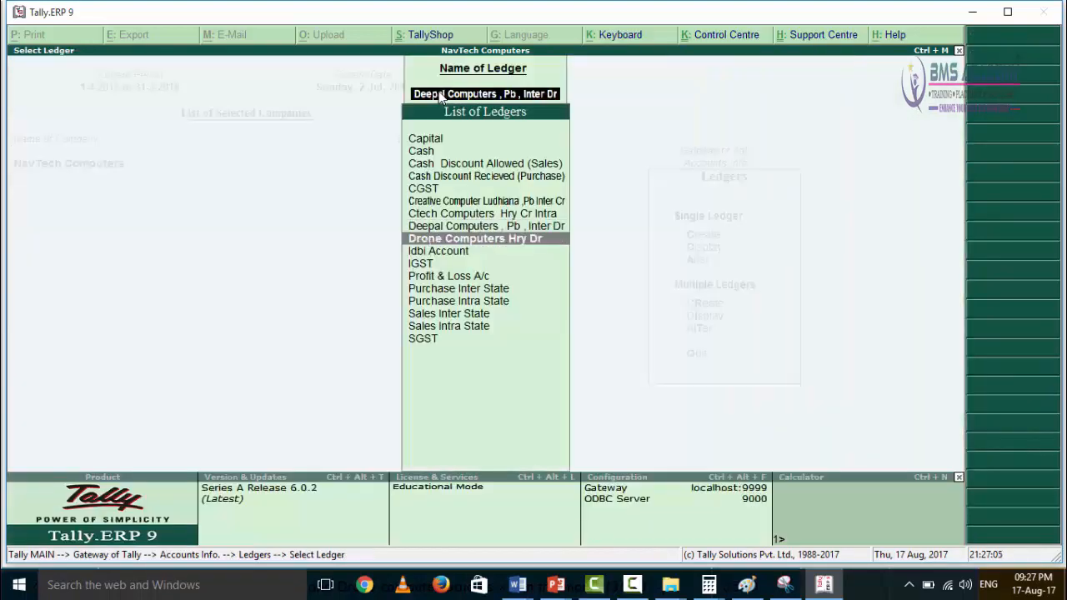
key(Down)
key(Down)
key(Down)
key(Down)
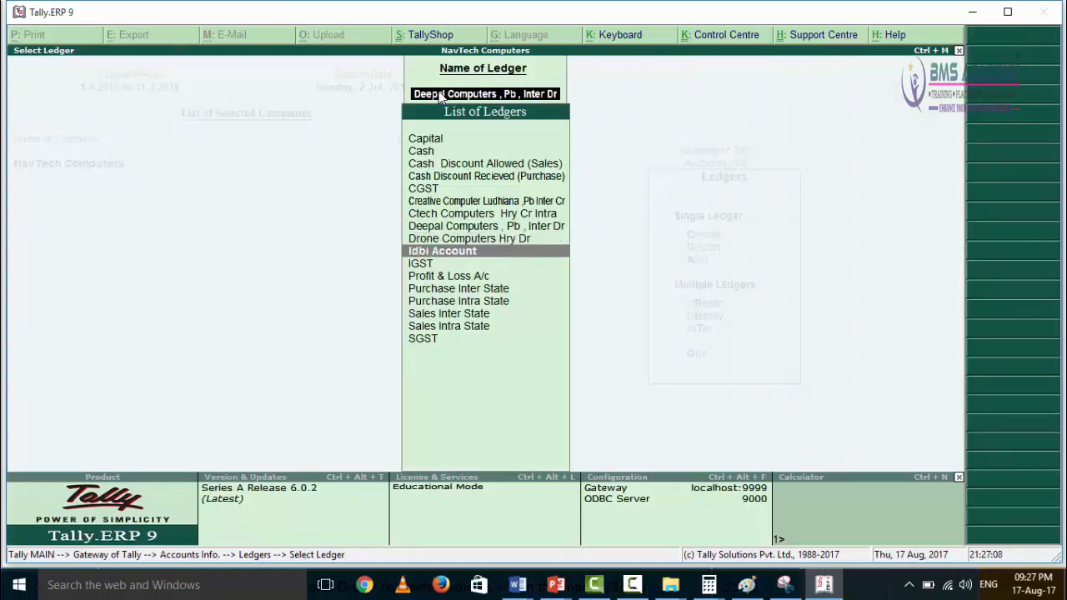
key(Down)
key(Down)
key(Down)
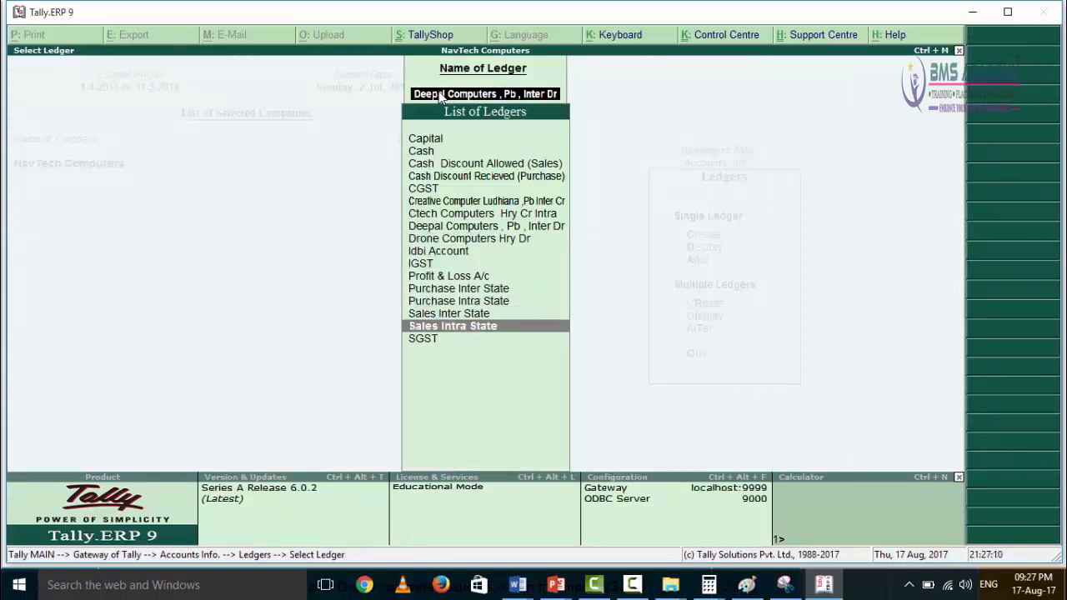
key(Up)
key(Up)
key(Up)
key(Up)
key(Down)
key(Down)
key(Up)
key(Up)
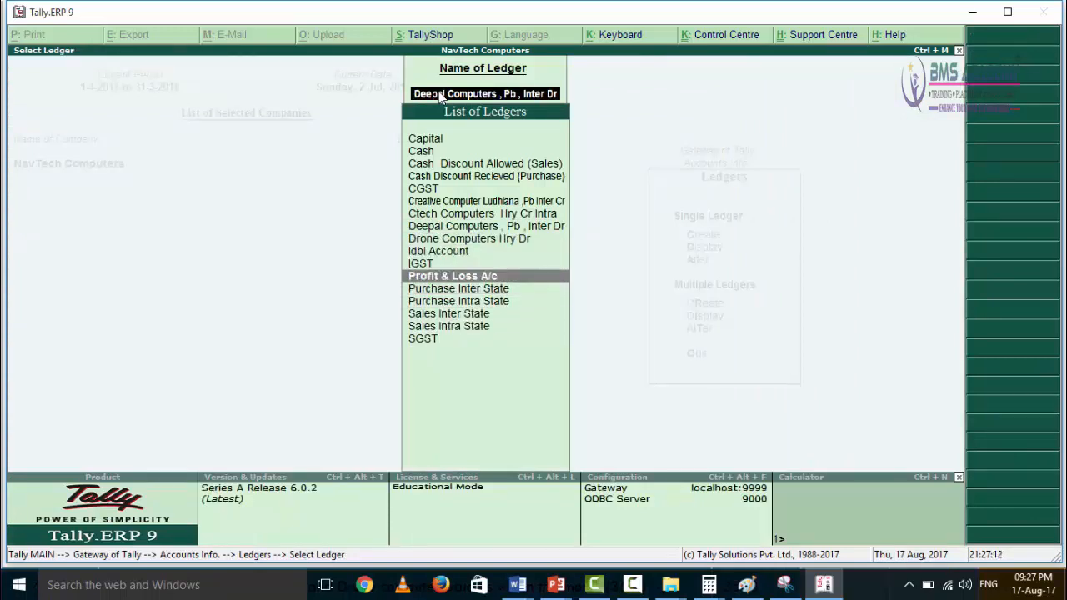
key(Down)
key(Down)
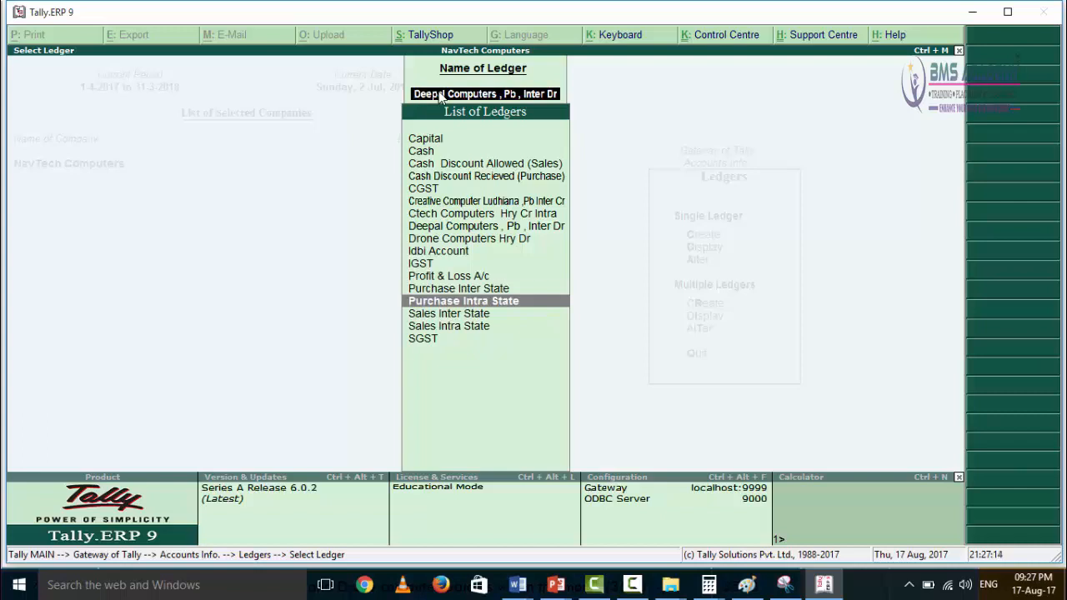
key(Down)
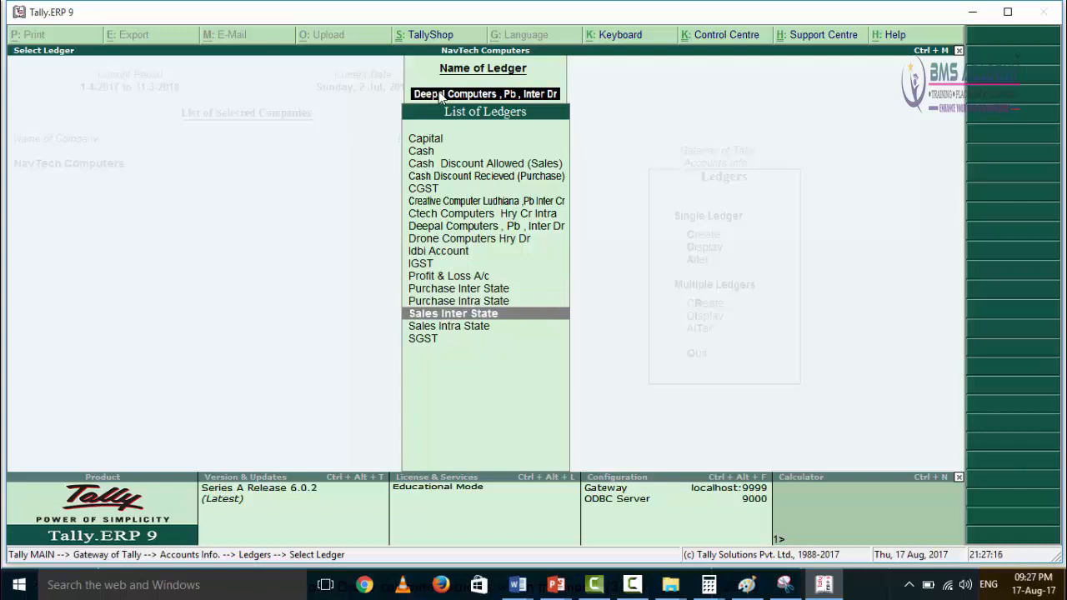
key(Down)
Step: Open the Cash Discount Allowed (Sales) ledger for alteration and check which group it is under
key(Up)
key(Up)
key(Up)
key(Up)
key(Up)
key(Up)
key(Up)
key(Up)
key(Up)
key(Up)
key(Up)
key(Up)
key(Up)
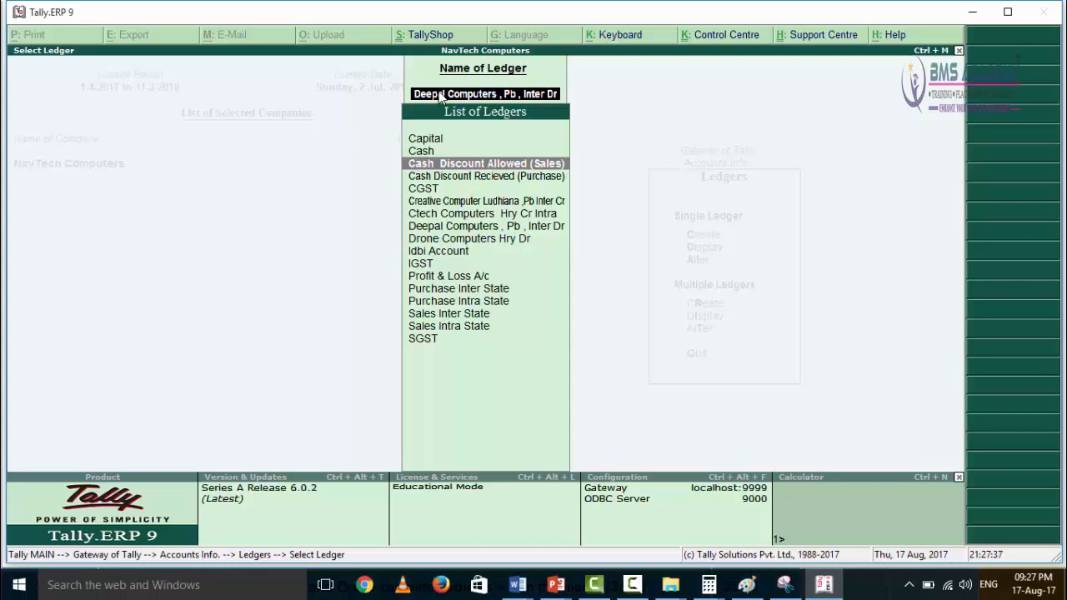
key(Down)
key(Up)
key(Down)
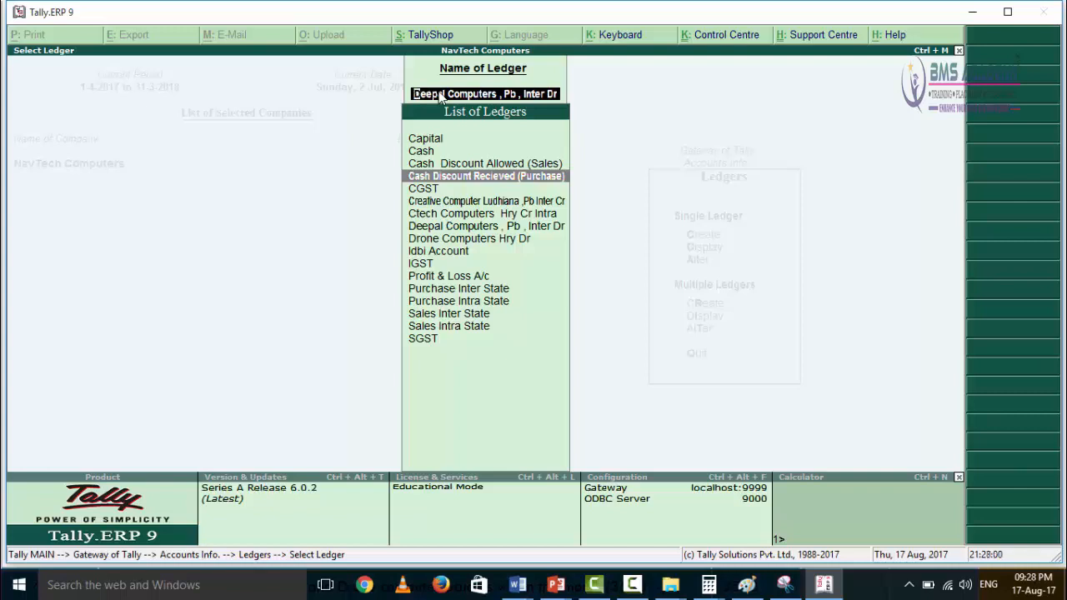
key(Up)
key(Return)
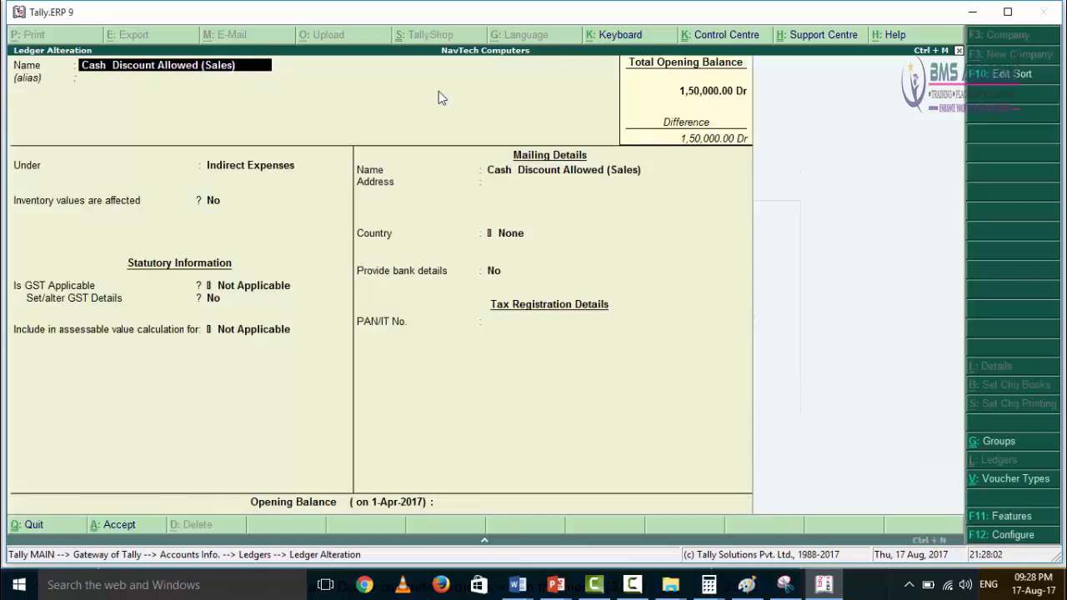
key(Return)
key(Return)
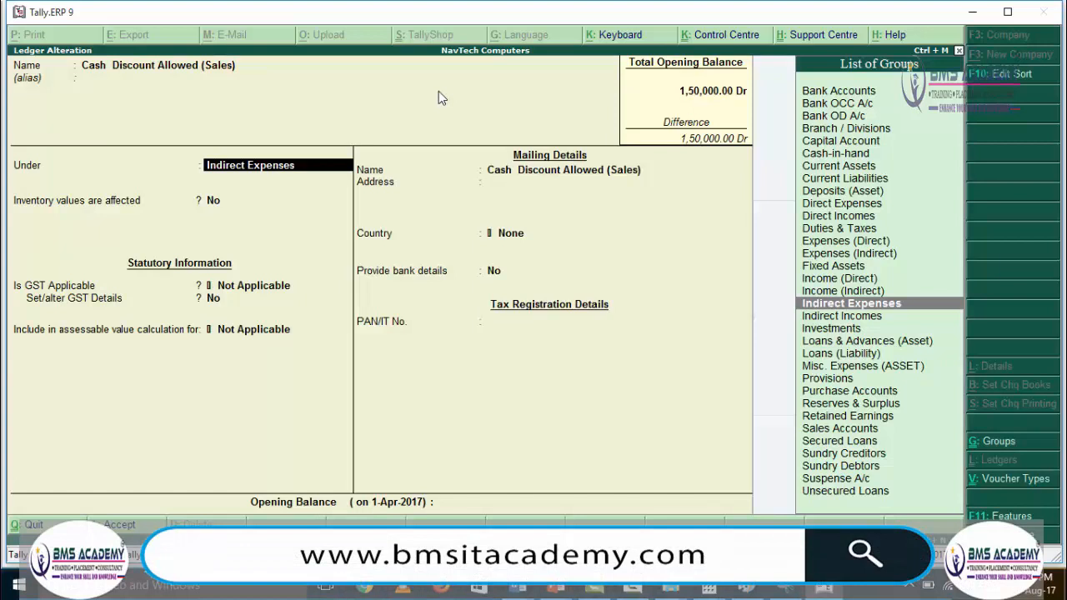
Step: Review the inventory, GST applicability, assessable value and bank settings of Cash Discount Allowed (Sales), and accept the ledger
key(Return)
key(Return)
key(Return)
key(Return)
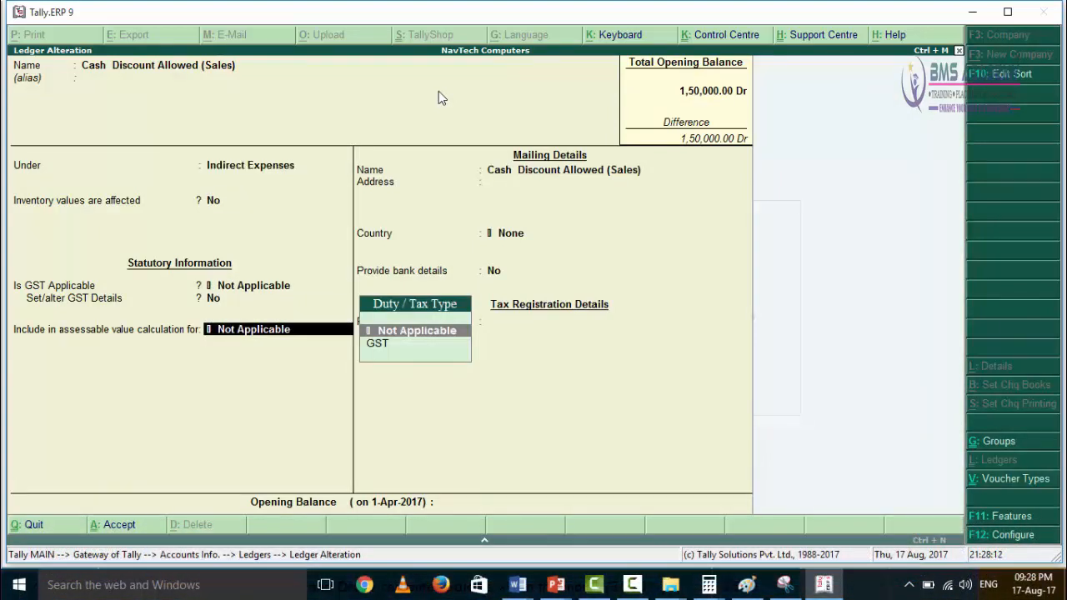
key(Return)
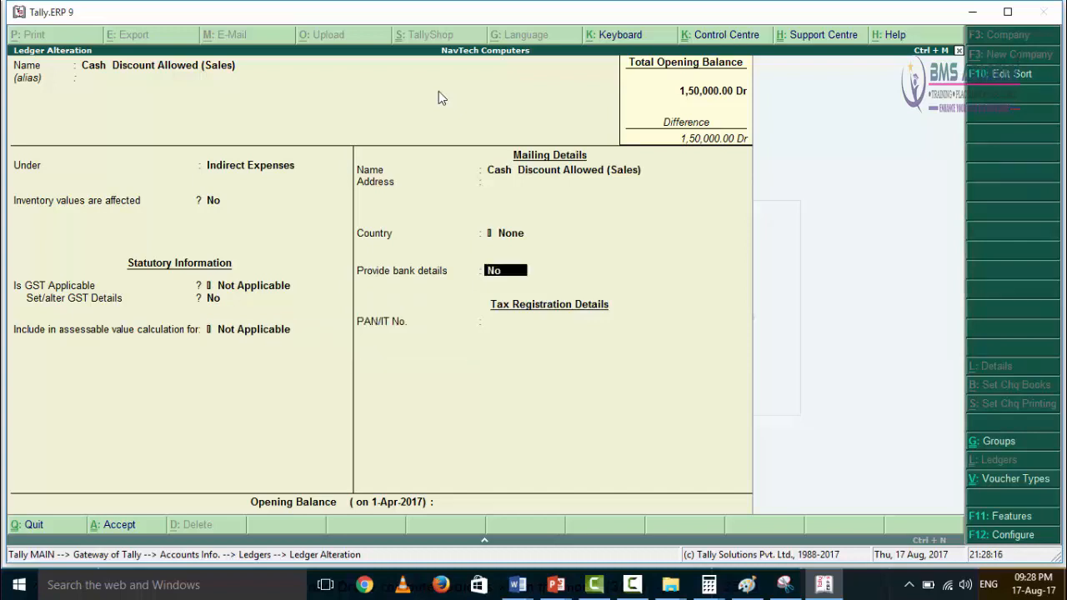
key(Return)
key(Return)
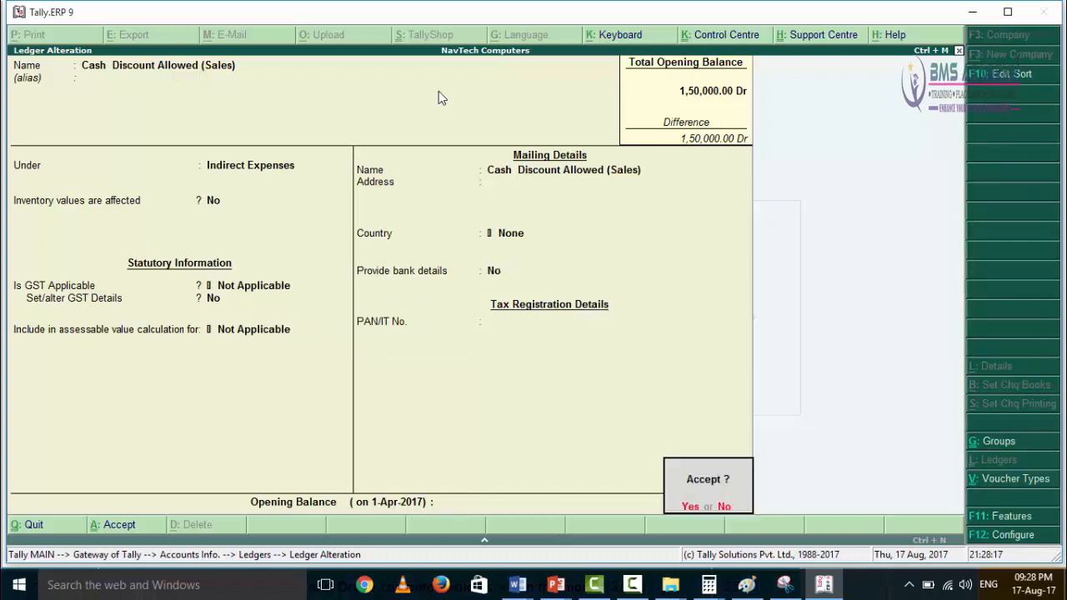
key(Return)
Step: Open the Cash Discount Recieved (Purchase) ledger, review its group and statutory settings, and accept it
key(Down)
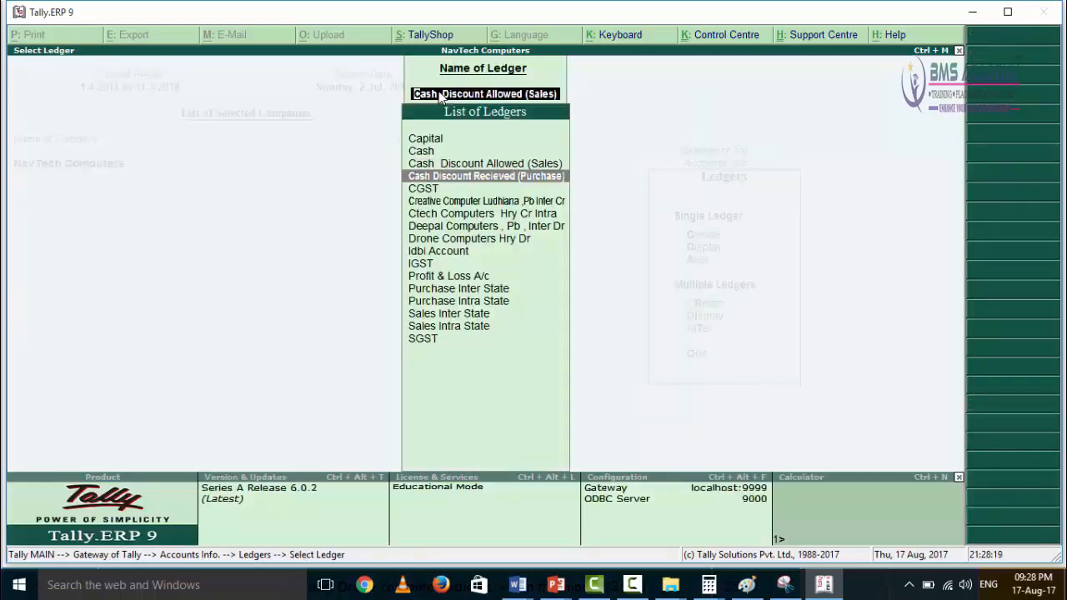
key(Return)
key(Return)
key(Return)
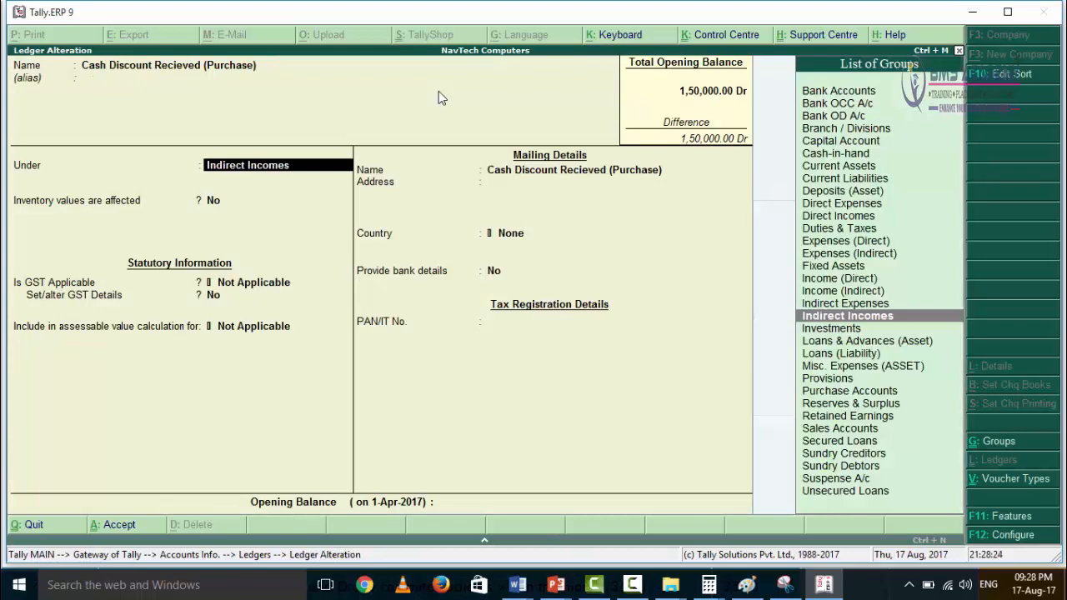
key(Return)
key(Return)
key(Return)
key(Return)
key(Return)
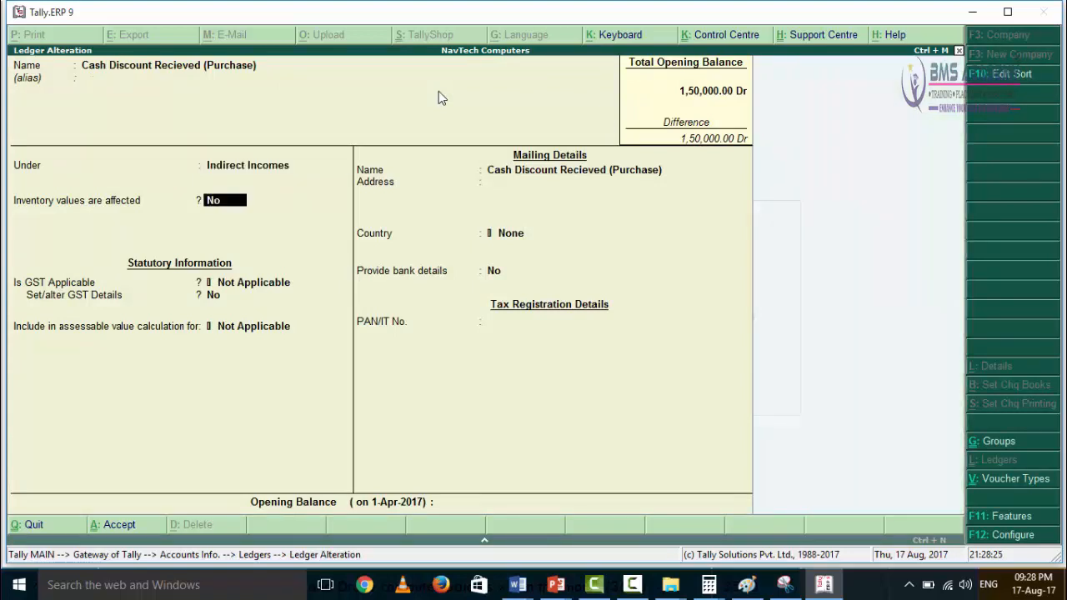
key(Return)
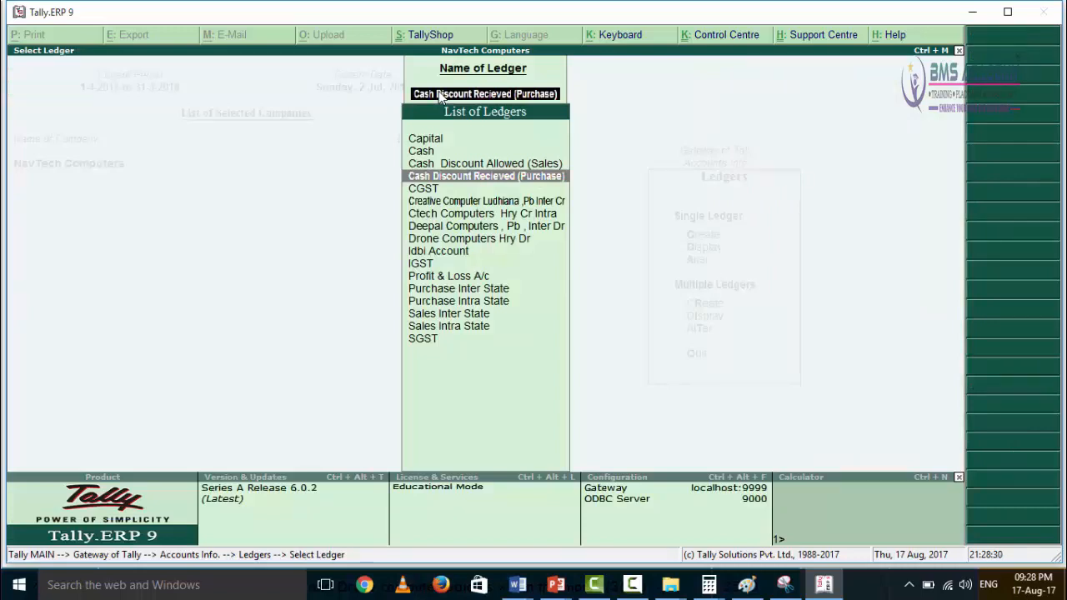
Step: Return to the Accounts Info. level and reopen the list of single ledgers for alteration
key(Escape)
key(Escape)
key(Escape)
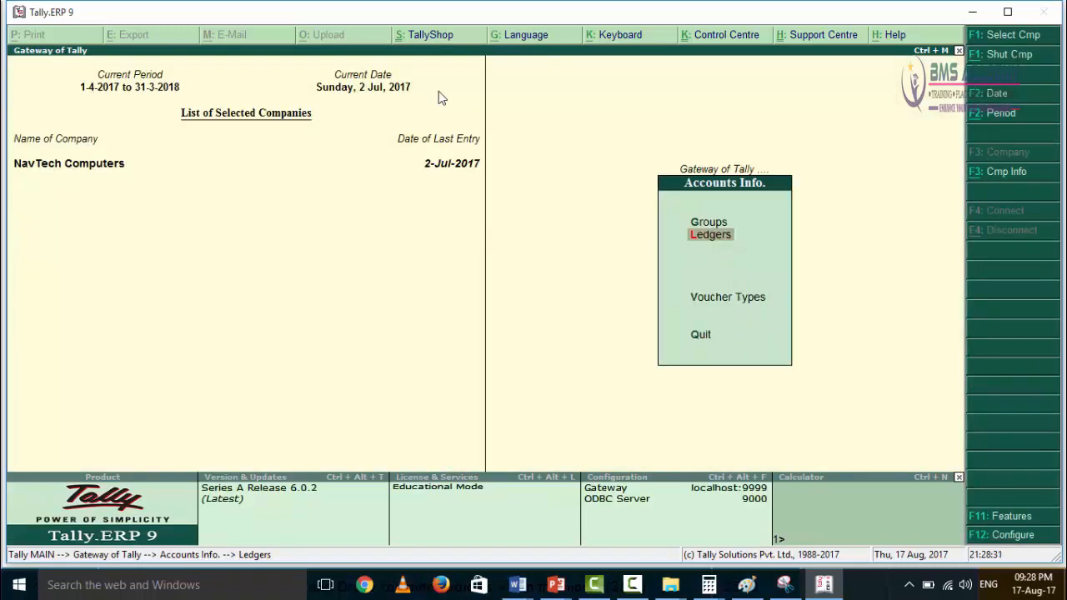
click(710, 234)
click(707, 260)
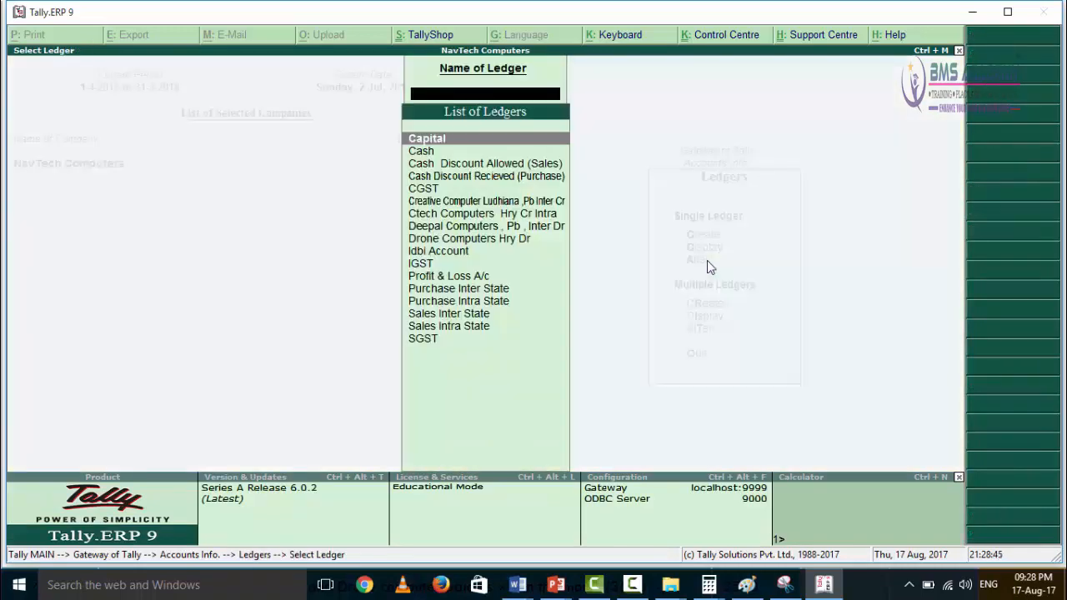